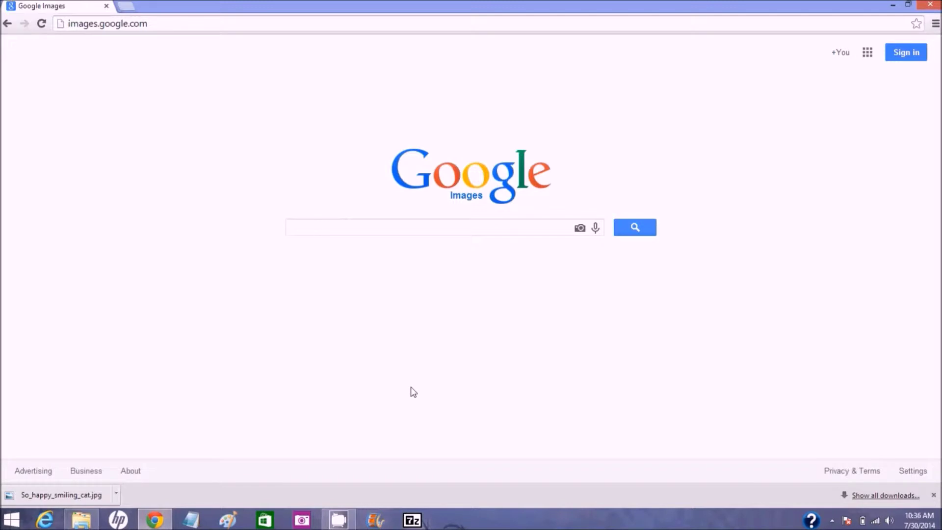
- Search Google Images for 'cat pictures' using the autocomplete suggestion for 'cat pic'
{"action": "type", "text": "ca"}
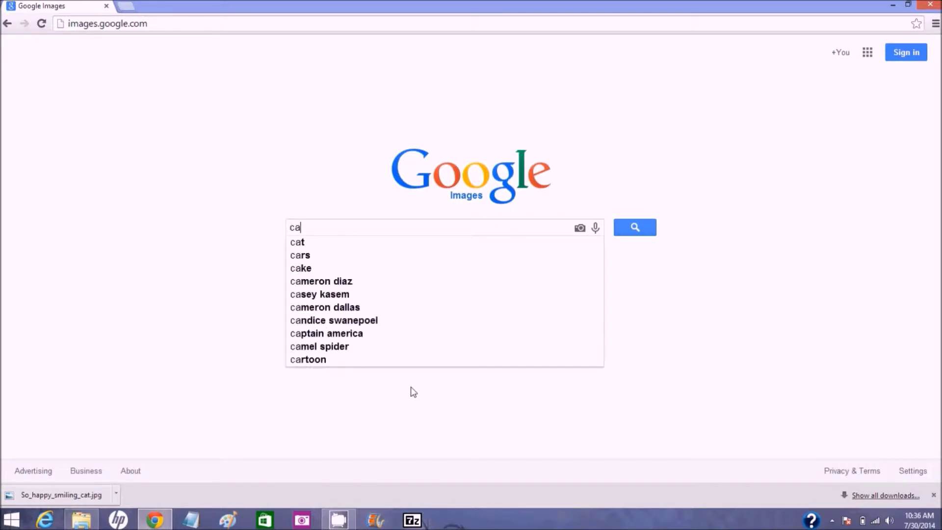
{"action": "type", "text": "t pi"}
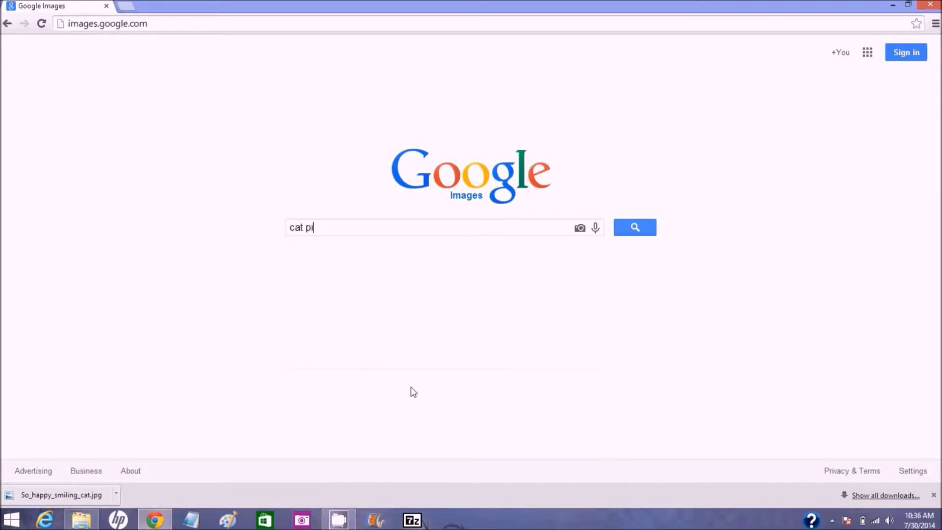
{"action": "type", "text": "c"}
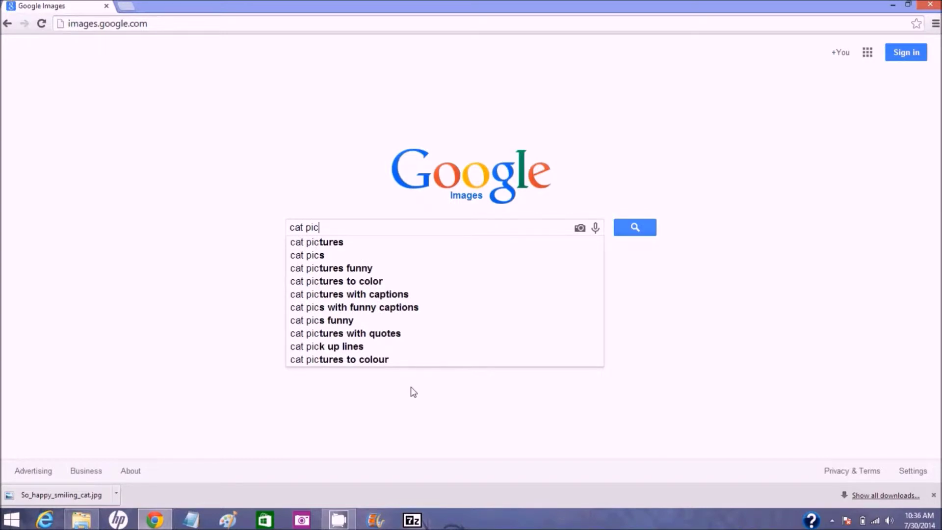
{"action": "left_click", "coordinate": [329, 243]}
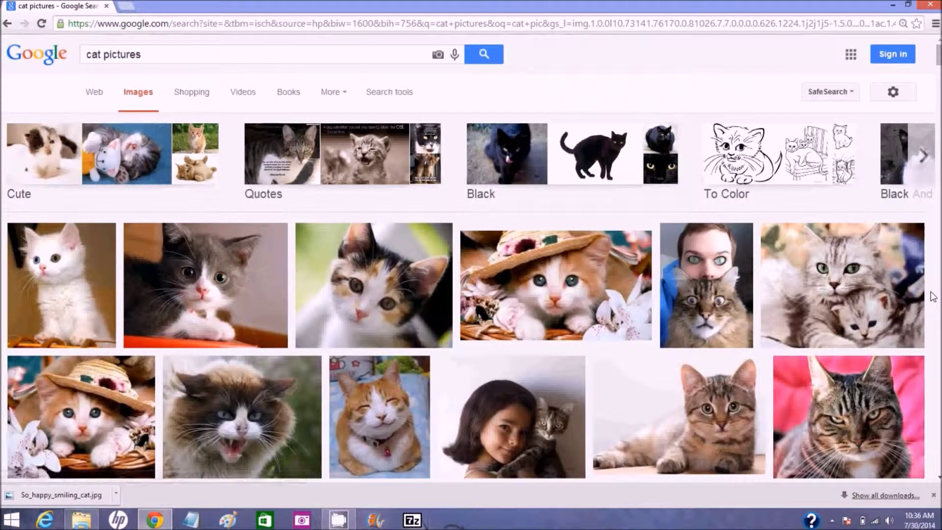
{"action": "scroll", "coordinate": [936, 299], "scroll_direction": "down", "scroll_amount": 6}
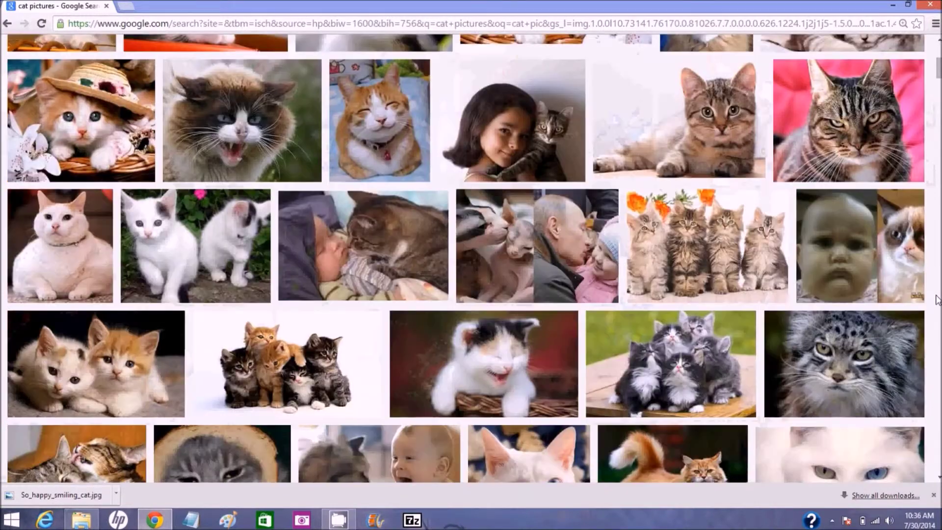
{"action": "scroll", "coordinate": [936, 299], "scroll_direction": "up", "scroll_amount": 2}
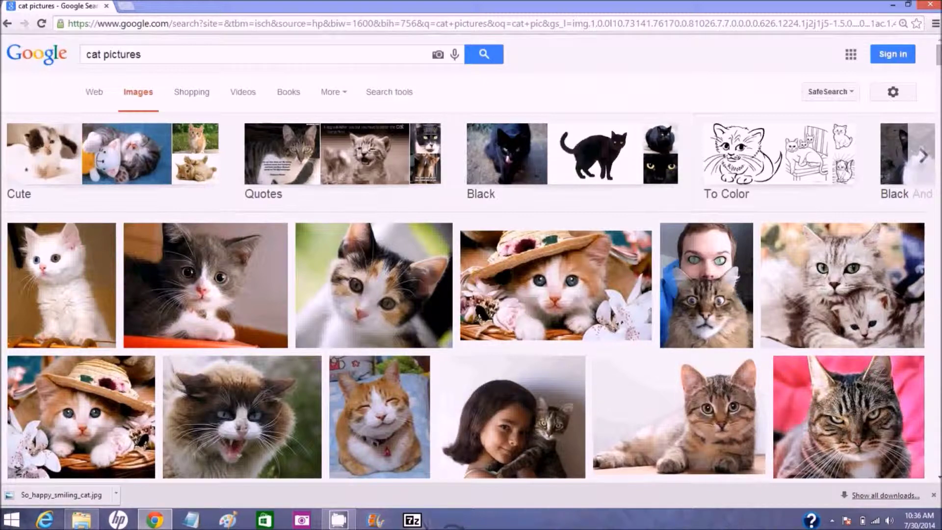
- Use Advanced search to keep only cat images free to use, share or modify, even commercially
{"action": "left_click", "coordinate": [893, 93]}
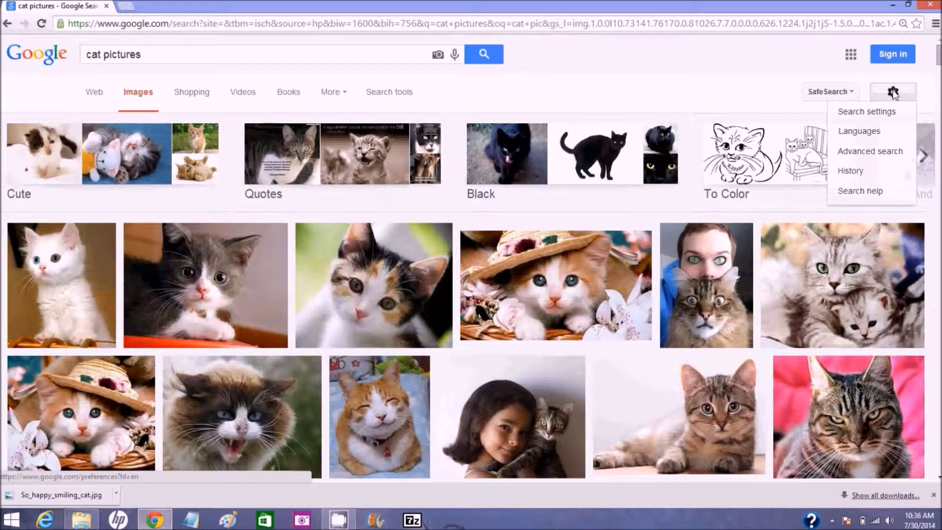
{"action": "left_click", "coordinate": [872, 152]}
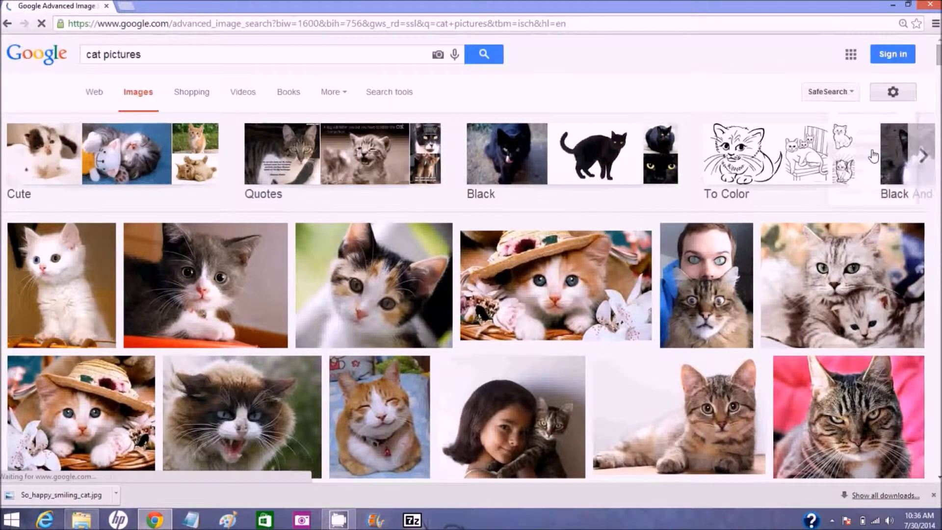
{"action": "scroll", "coordinate": [813, 354], "scroll_direction": "down", "scroll_amount": 5}
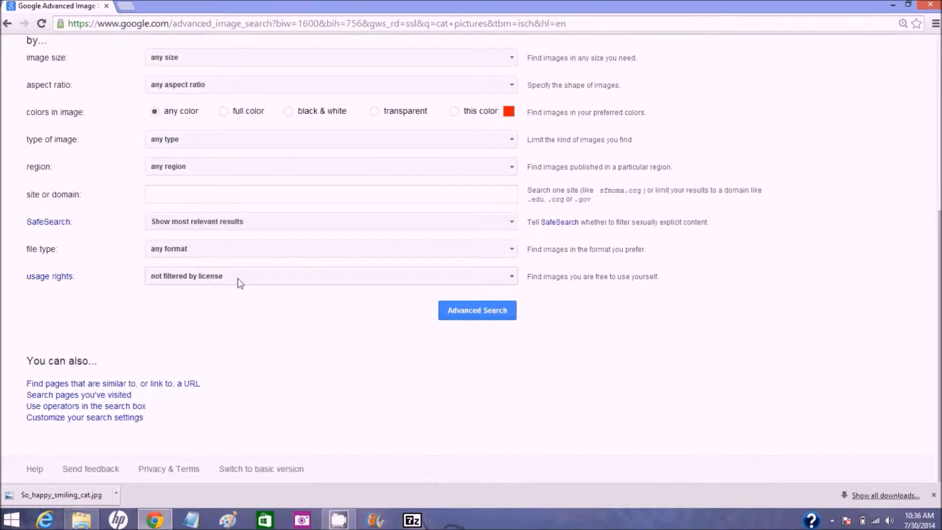
{"action": "left_click", "coordinate": [511, 278]}
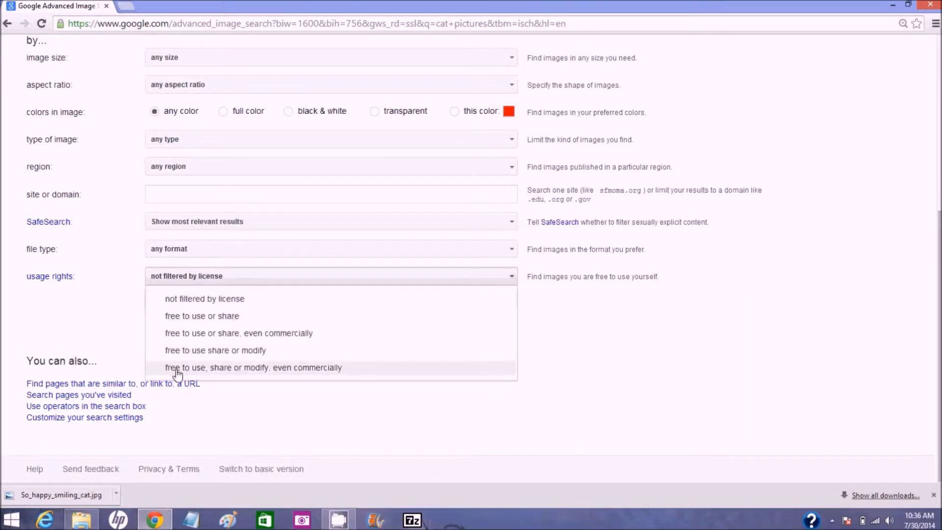
{"action": "left_click", "coordinate": [287, 373]}
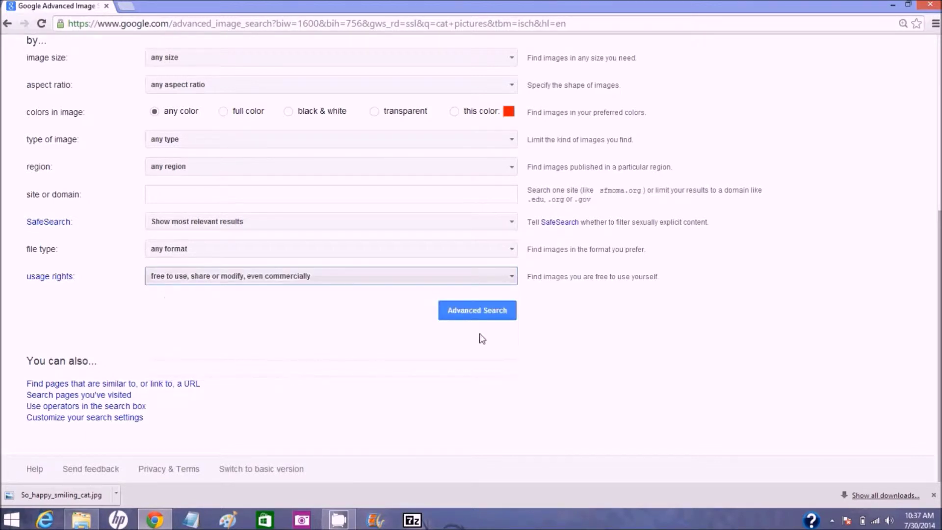
{"action": "left_click", "coordinate": [482, 308]}
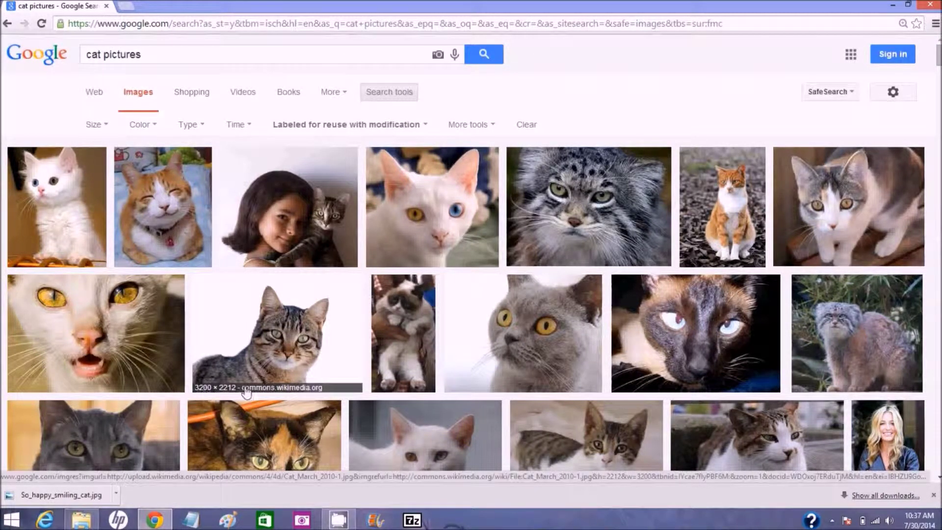
- Preview the tabby cat thumbnail and open the full-size Cat_March_2010-1.jpg image
{"action": "left_click", "coordinate": [296, 339]}
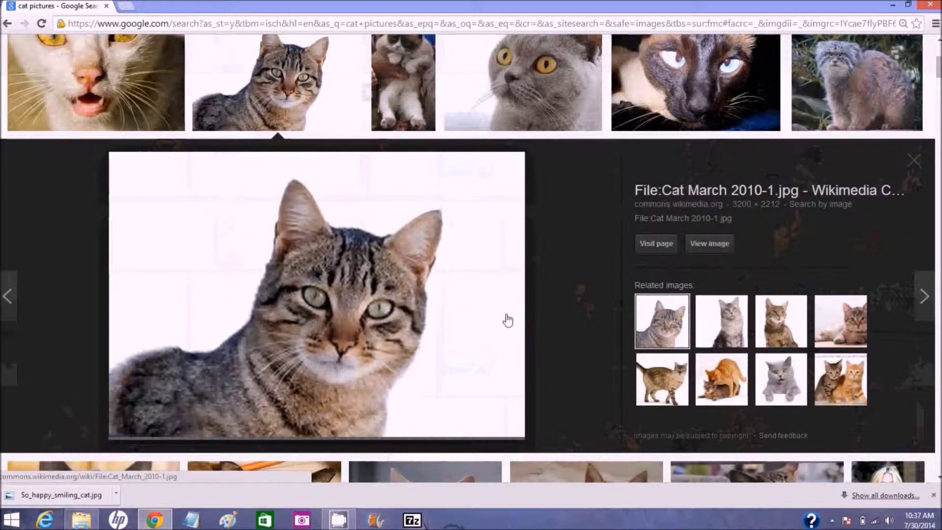
{"action": "left_click", "coordinate": [714, 249]}
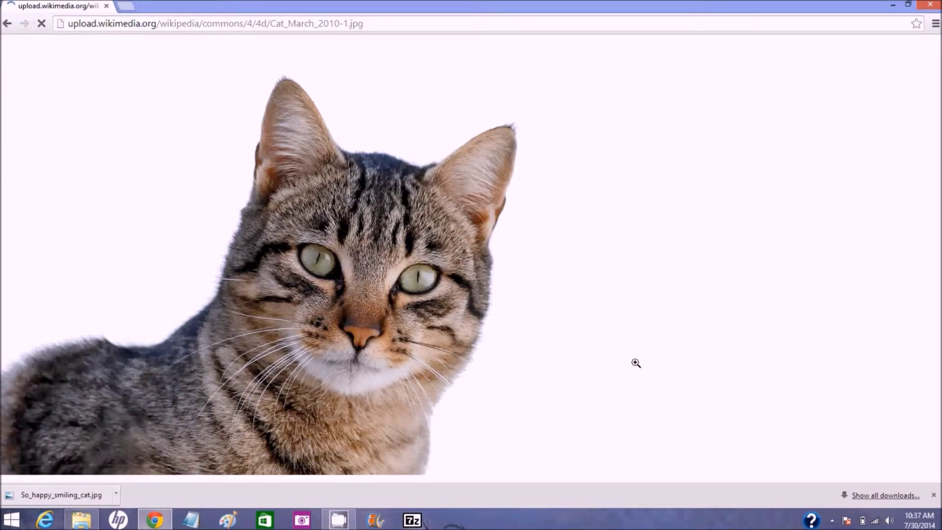
- Save the tabby photo as Cat_March_2010-1 into the Pictures\cats folder
{"action": "right_click", "coordinate": [305, 286]}
{"action": "left_click", "coordinate": [337, 294]}
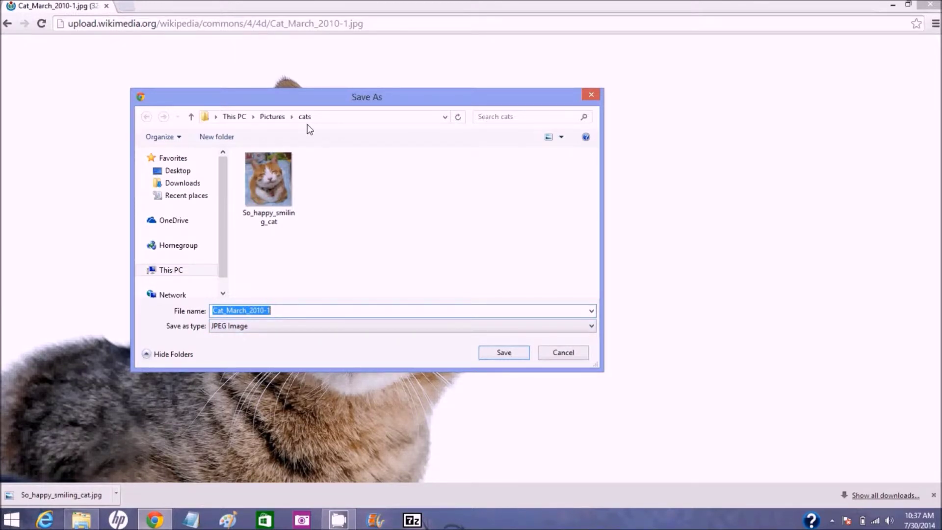
{"action": "left_click", "coordinate": [504, 353]}
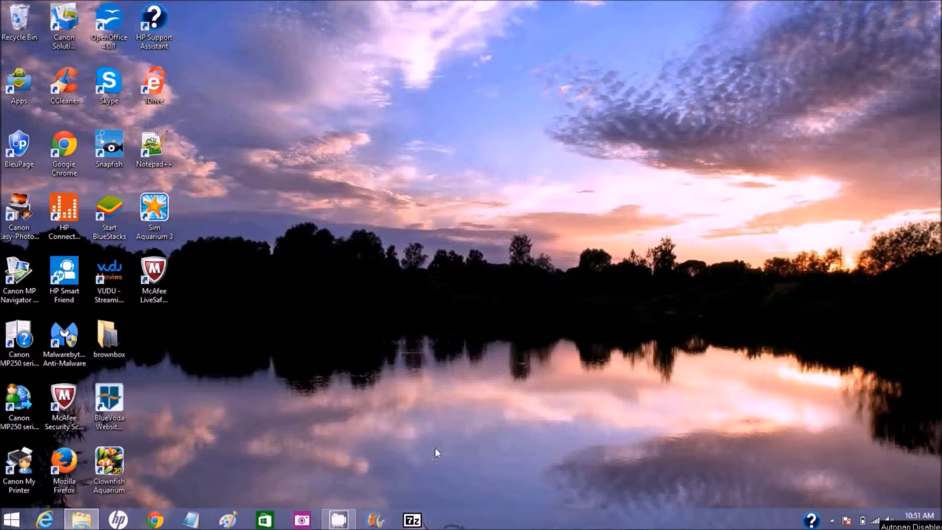
- Launch Paint from the taskbar, showing a blank 600 × 700px canvas
{"action": "left_click", "coordinate": [228, 520]}
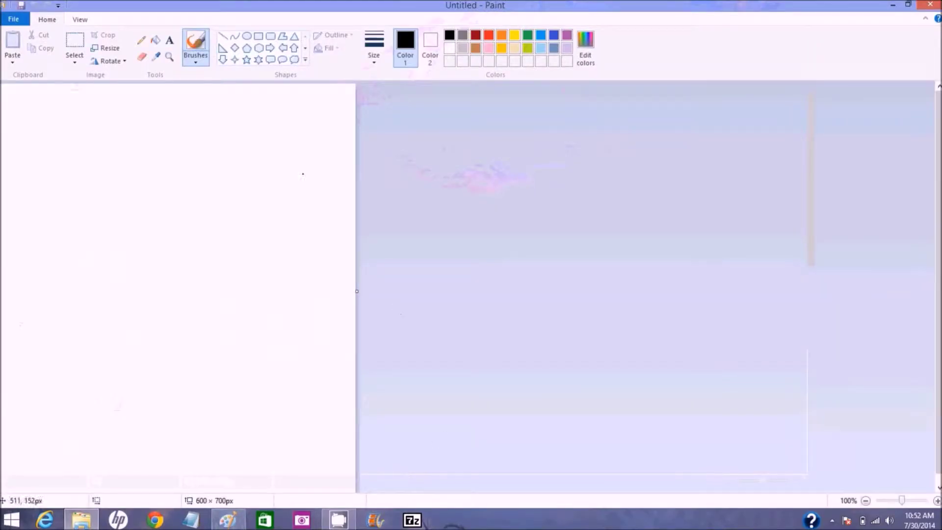
- Open Cat_March_2010-1 from Pictures\cats, a 3200 × 2212px image
{"action": "left_click", "coordinate": [13, 21]}
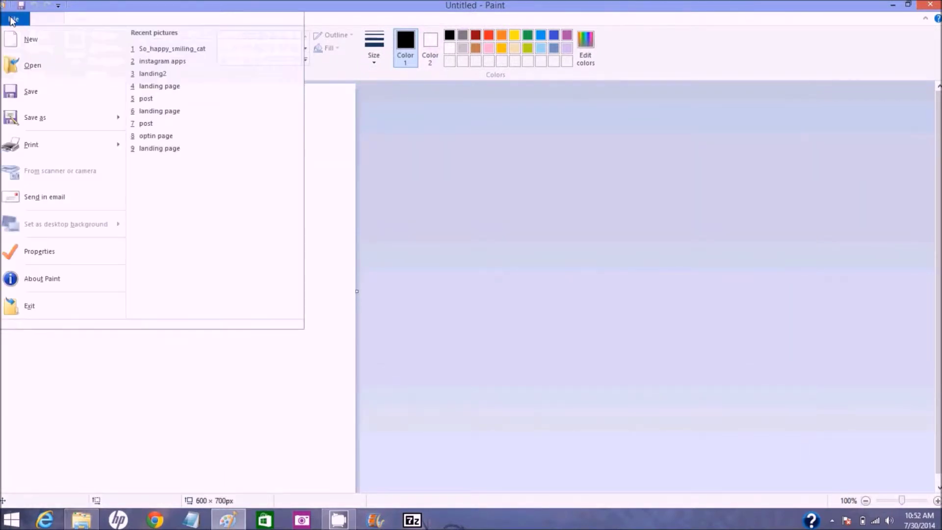
{"action": "left_click", "coordinate": [33, 66]}
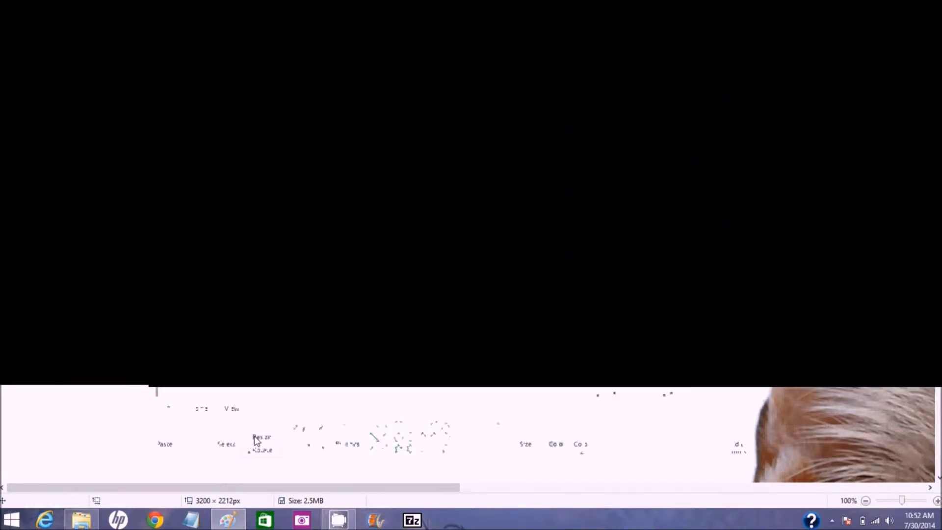
- Resize the photo in pixels to 1000 wide with aspect ratio kept, giving 1000 × 691
{"action": "left_click", "coordinate": [104, 49]}
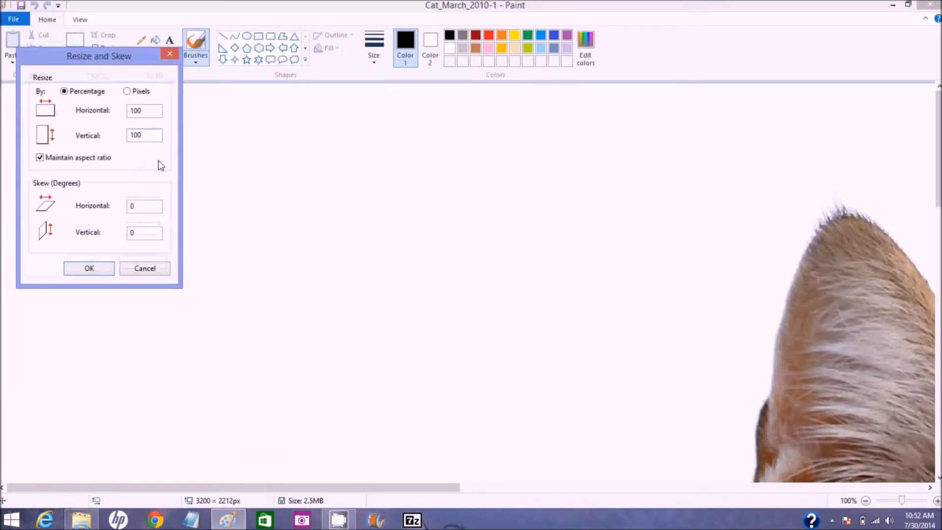
{"action": "left_click", "coordinate": [128, 92]}
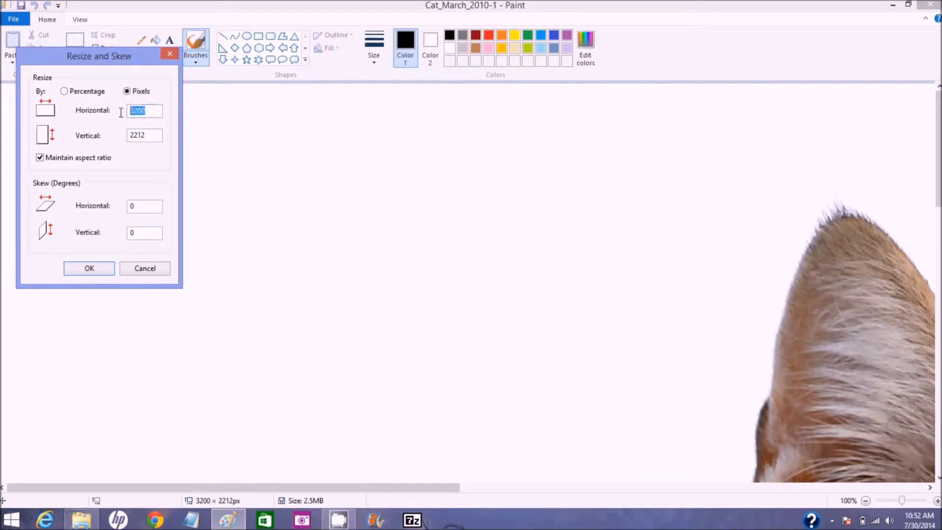
{"action": "type", "text": "1000"}
{"action": "left_click", "coordinate": [98, 268]}
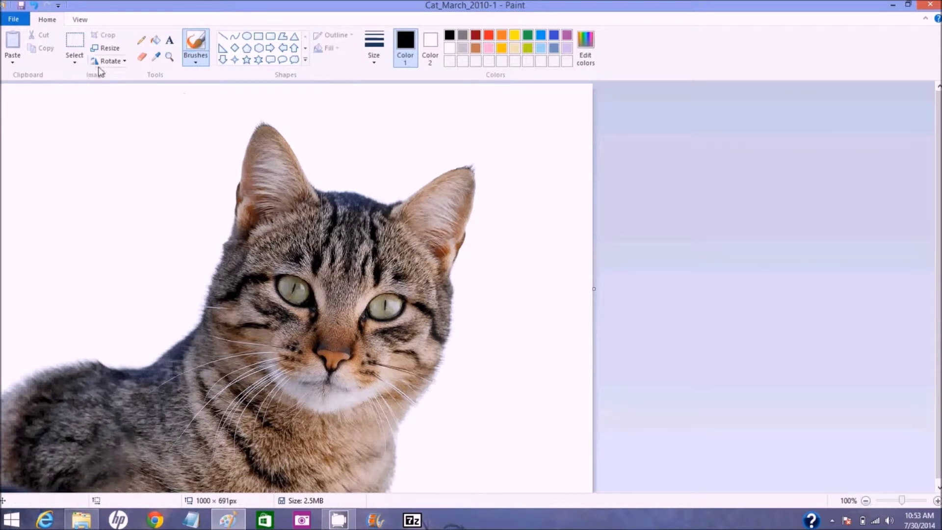
- Crop to a 995 × 495 rectangle around the cat's head, dropping the top strip and lower body
{"action": "left_click", "coordinate": [75, 61]}
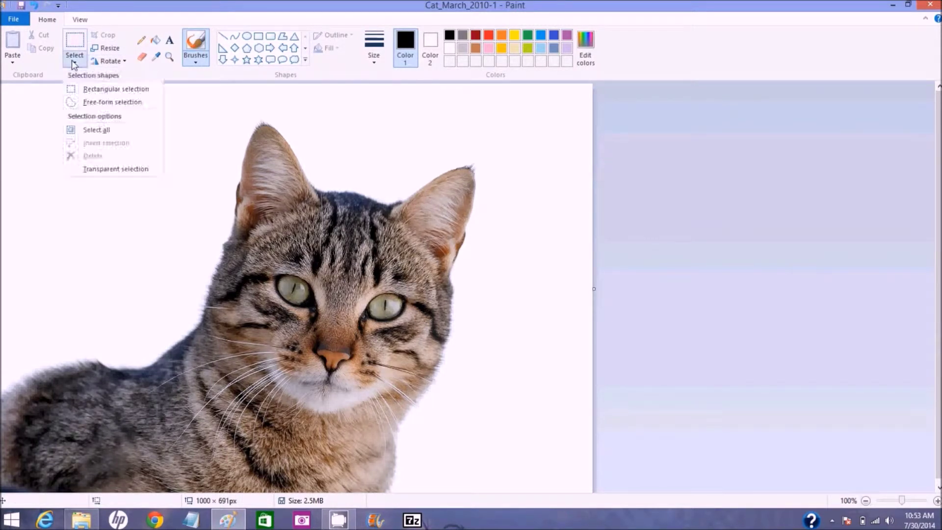
{"action": "left_click", "coordinate": [104, 91]}
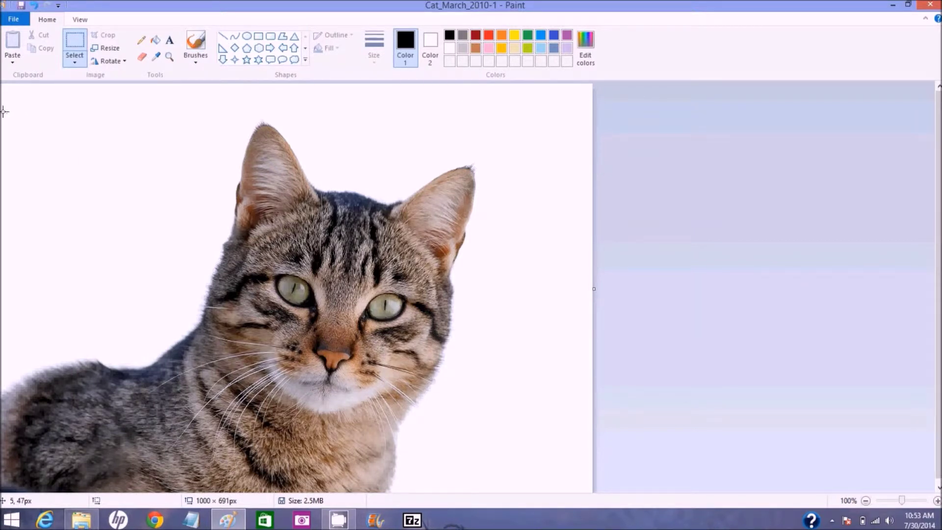
{"action": "left_click_drag", "start_coordinate": [3, 112], "coordinate": [591, 404]}
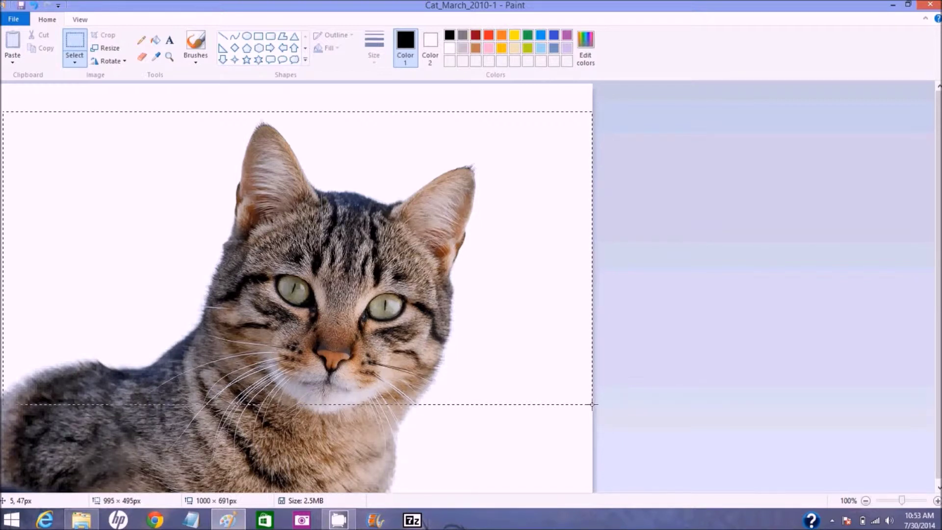
{"action": "left_click_drag", "start_coordinate": [592, 404], "coordinate": [592, 405]}
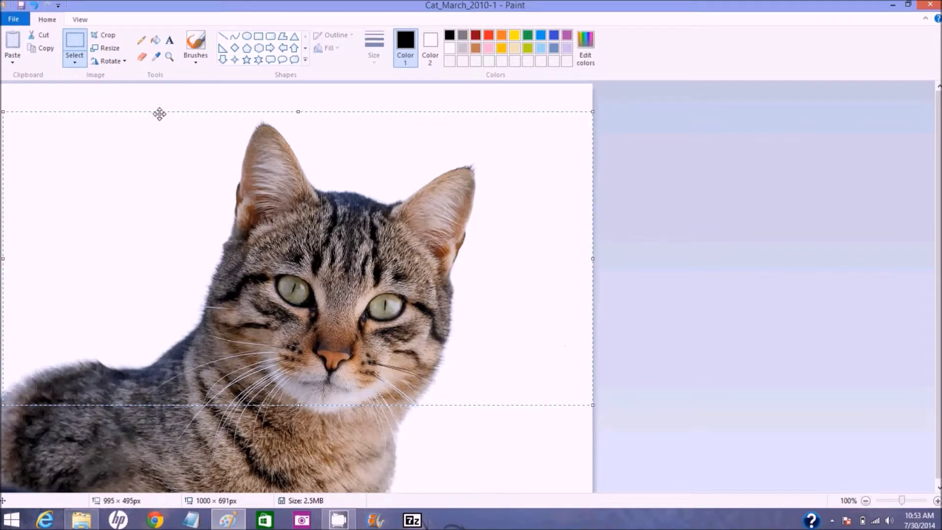
{"action": "left_click", "coordinate": [104, 35]}
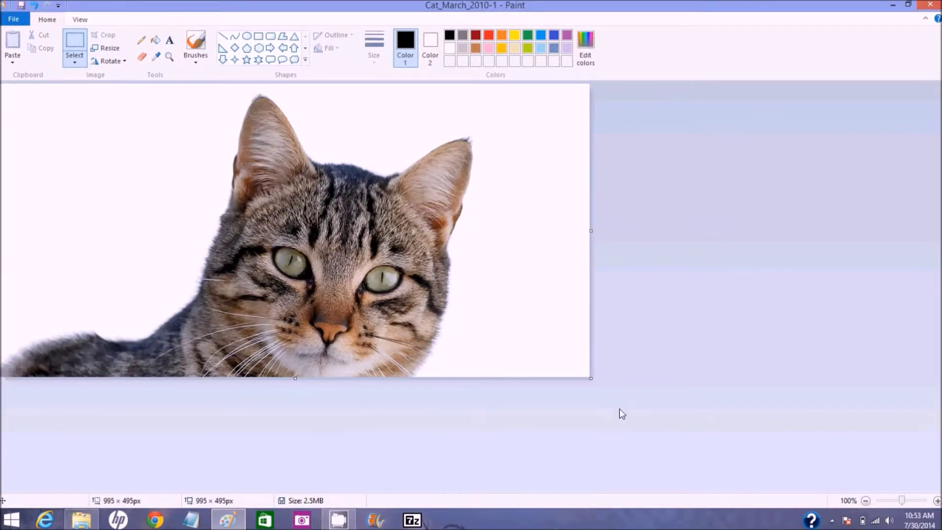
- Resize the cropped image to exactly 700 × 366 pixels with aspect ratio unlocked
{"action": "left_click", "coordinate": [115, 48]}
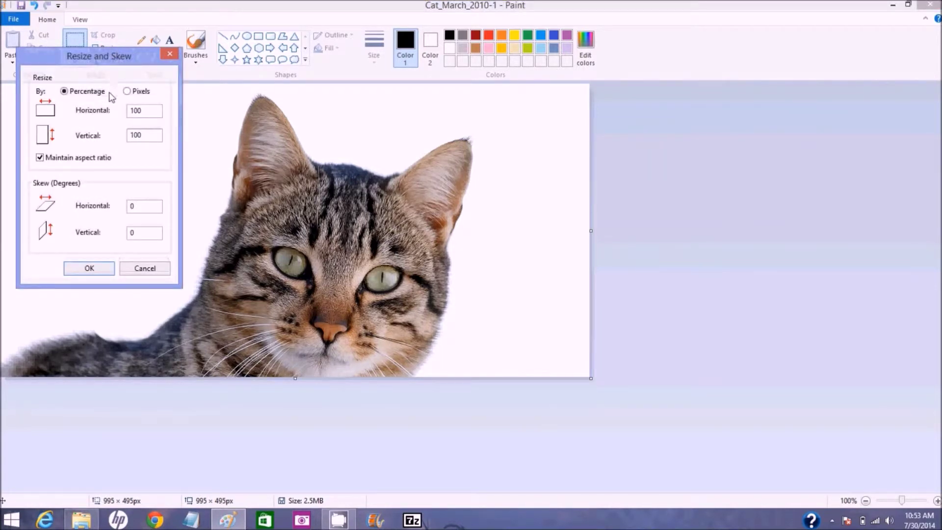
{"action": "left_click", "coordinate": [130, 93]}
{"action": "left_click_drag", "start_coordinate": [150, 111], "coordinate": [113, 113]}
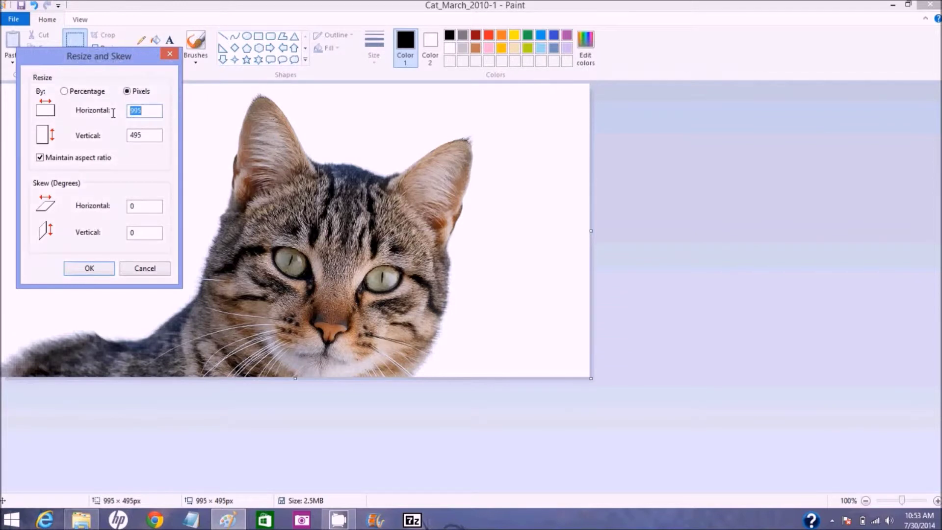
{"action": "type", "text": "700"}
{"action": "left_click", "coordinate": [39, 157]}
{"action": "left_click_drag", "start_coordinate": [144, 135], "coordinate": [124, 135]}
{"action": "type", "text": "366"}
{"action": "left_click", "coordinate": [93, 269]}
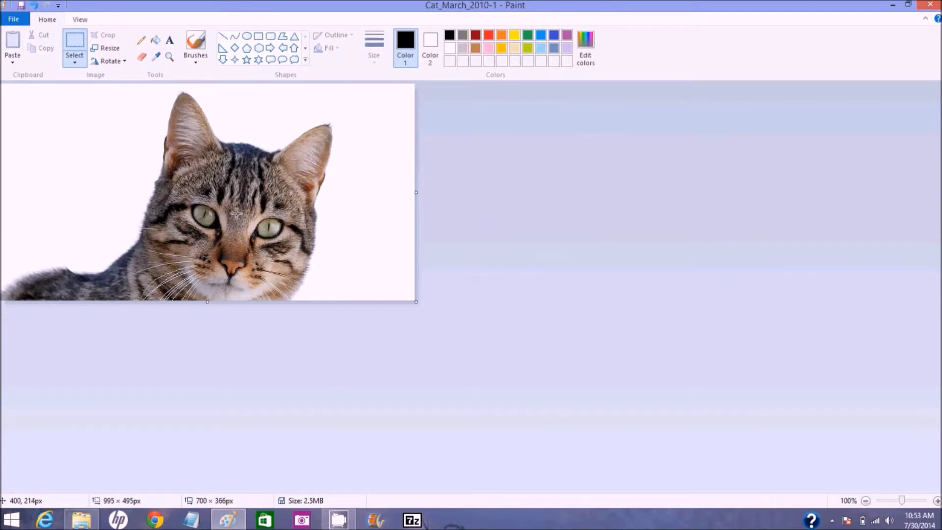
- Save a JPEG copy named cat_fb in the Pictures\cats folder
{"action": "left_click", "coordinate": [15, 21]}
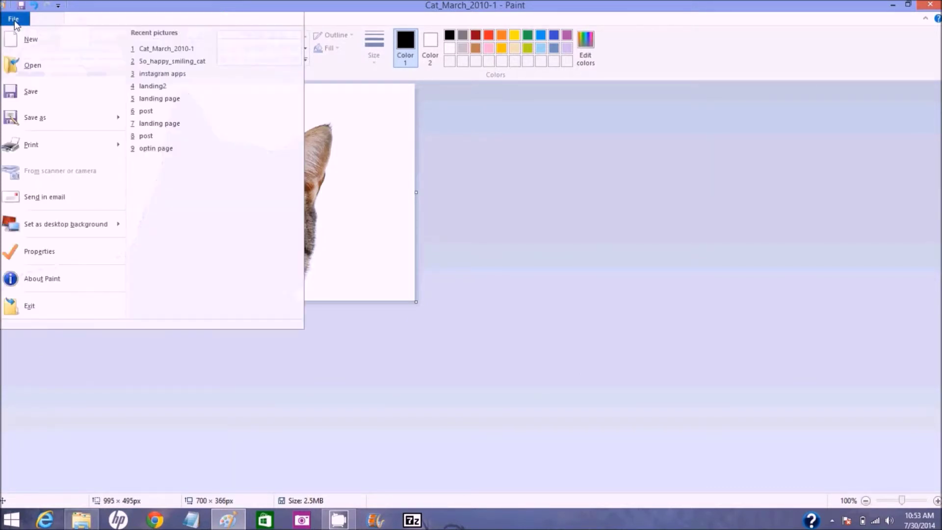
{"action": "mouse_move", "coordinate": [28, 121]}
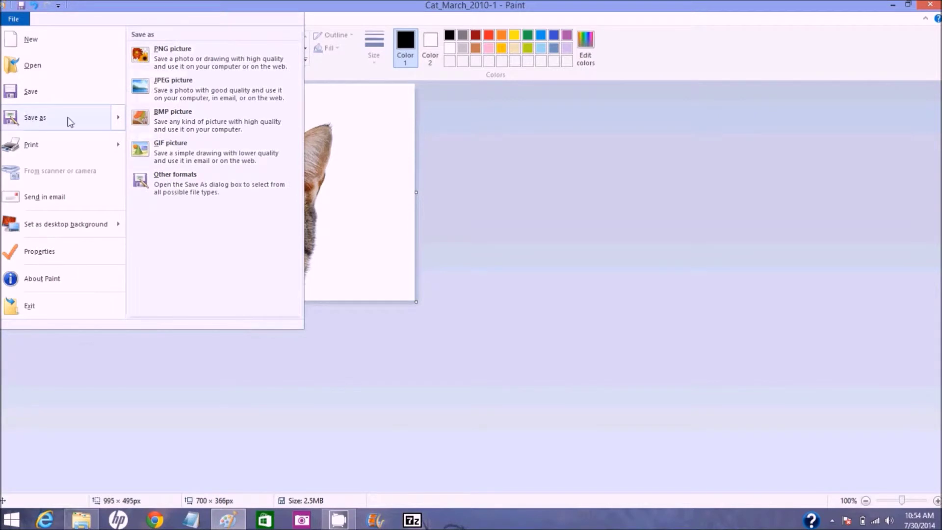
{"action": "left_click", "coordinate": [167, 94]}
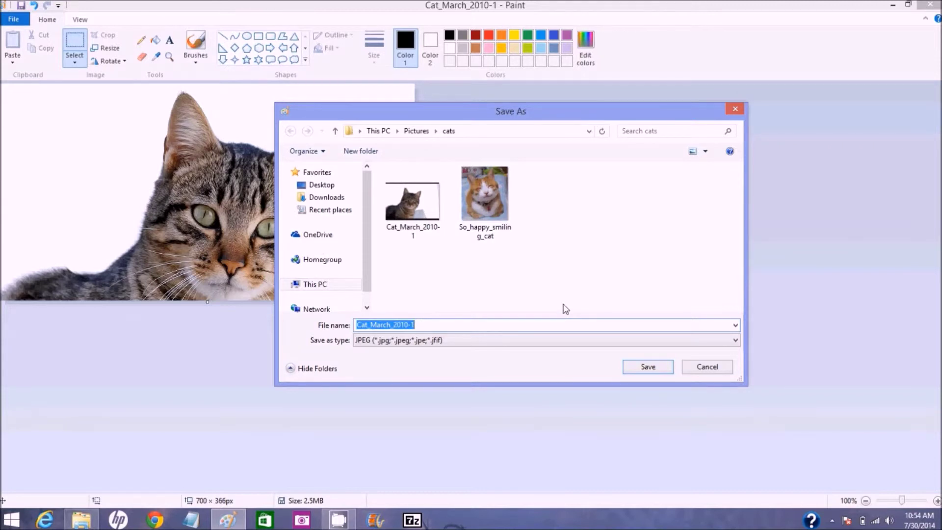
{"action": "type", "text": "cat"}
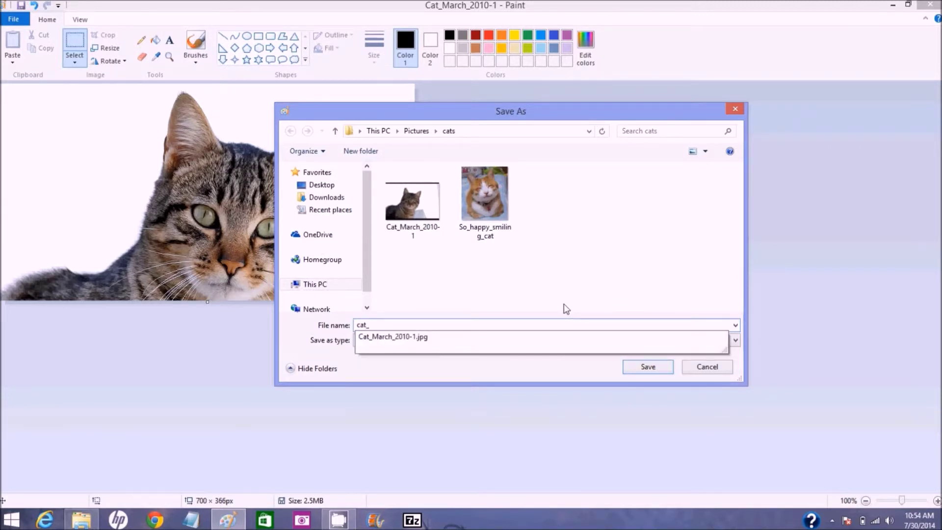
{"action": "type", "text": "_fb"}
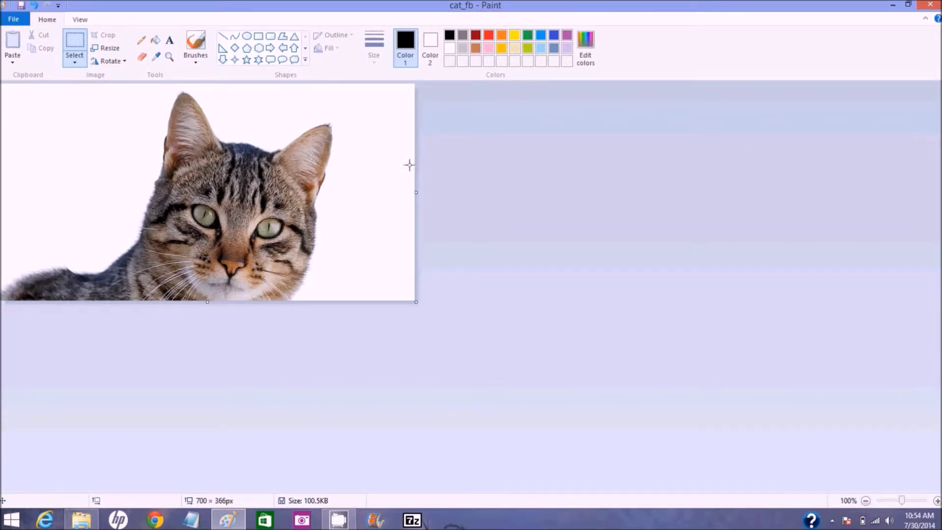
- Reopen the original Cat_March_2010-1 photo from the File menu
{"action": "left_click", "coordinate": [15, 20]}
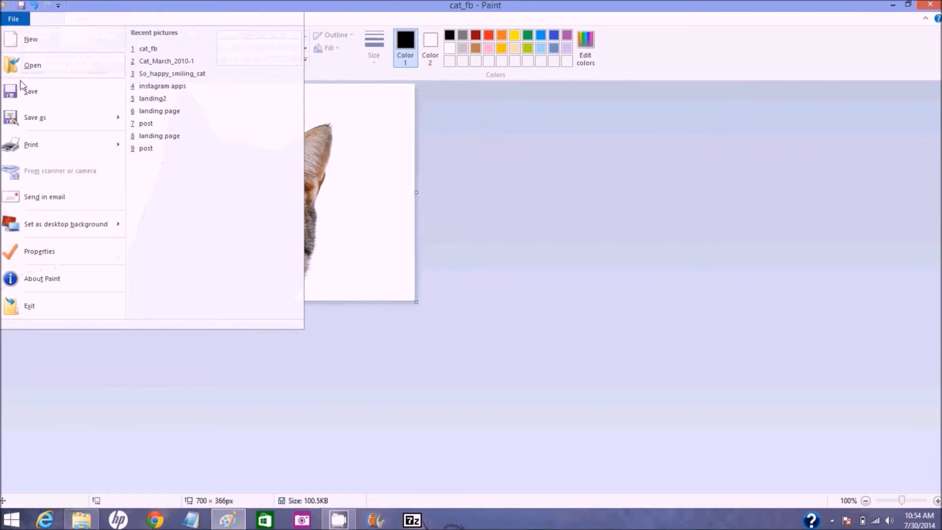
{"action": "left_click", "coordinate": [28, 69]}
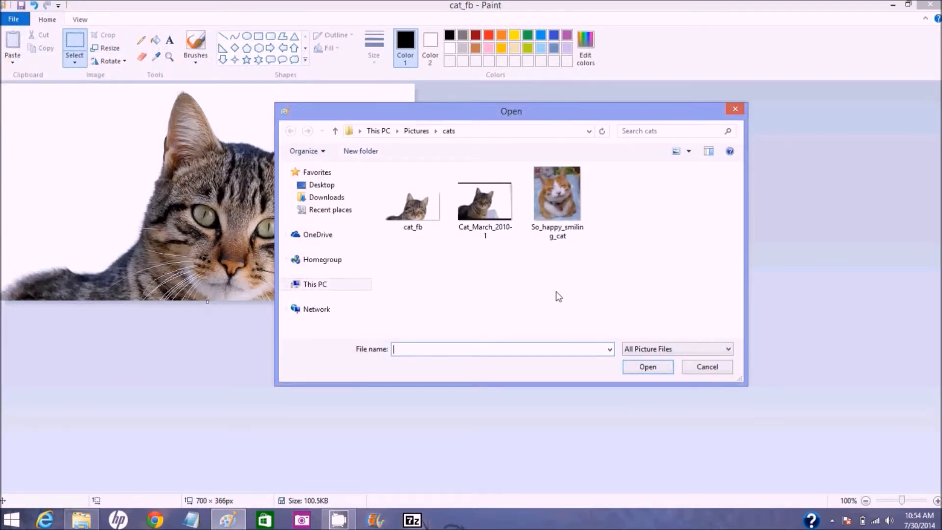
{"action": "double_click", "coordinate": [484, 213]}
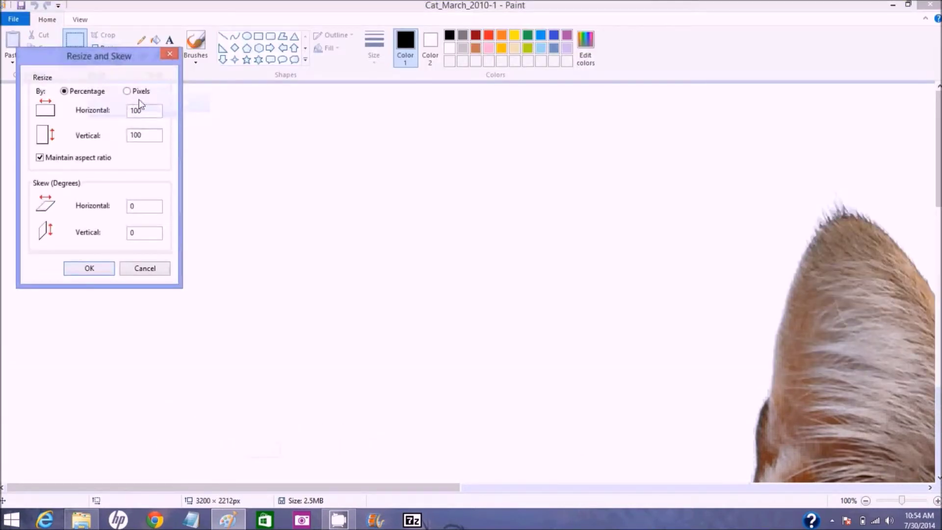
- Resize the photo in pixels to 1000 wide (1000×691), keeping the aspect ratio
{"action": "left_click", "coordinate": [127, 91]}
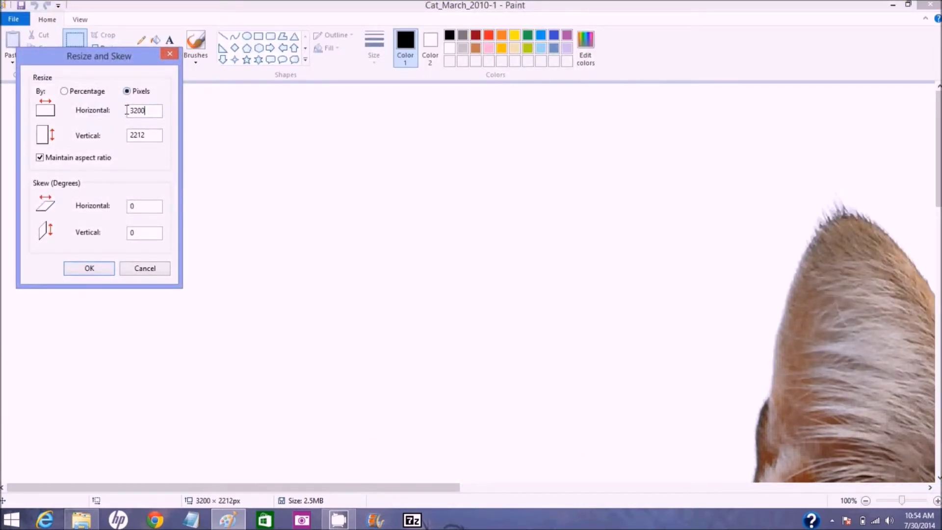
{"action": "double_click", "coordinate": [130, 109]}
{"action": "type", "text": "1000"}
{"action": "left_click", "coordinate": [89, 267]}
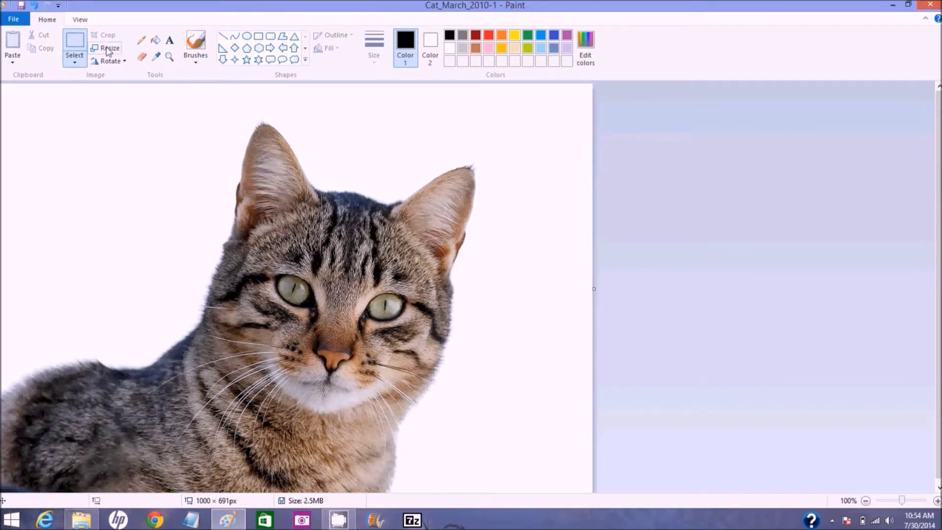
- Crop to a 558×614 rectangular selection around the cat's head and chest
{"action": "left_click", "coordinate": [75, 63]}
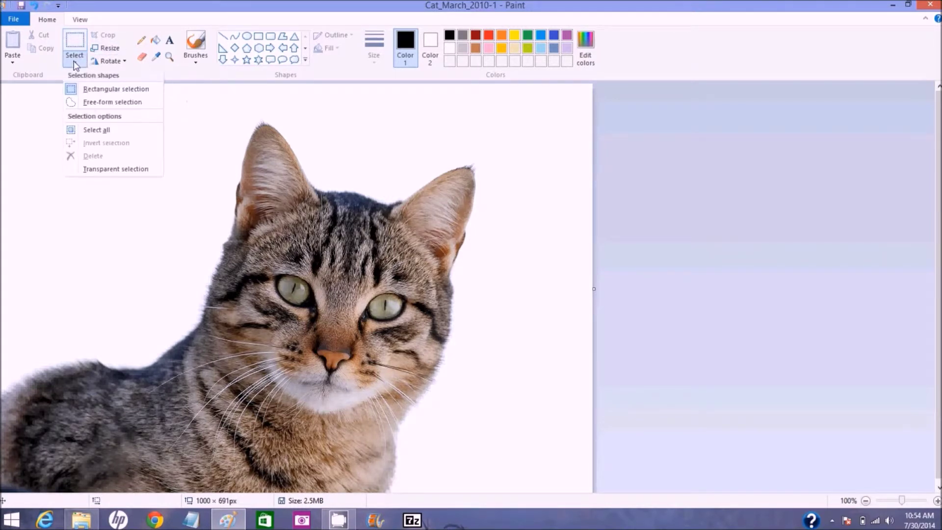
{"action": "left_click", "coordinate": [98, 89]}
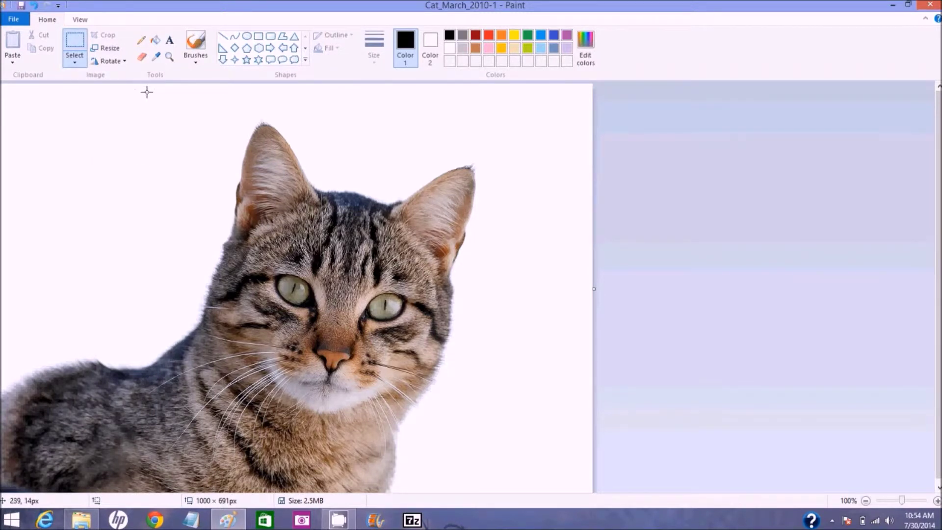
{"action": "left_click_drag", "start_coordinate": [187, 92], "coordinate": [514, 454]}
{"action": "left_click_drag", "start_coordinate": [515, 455], "coordinate": [516, 456]}
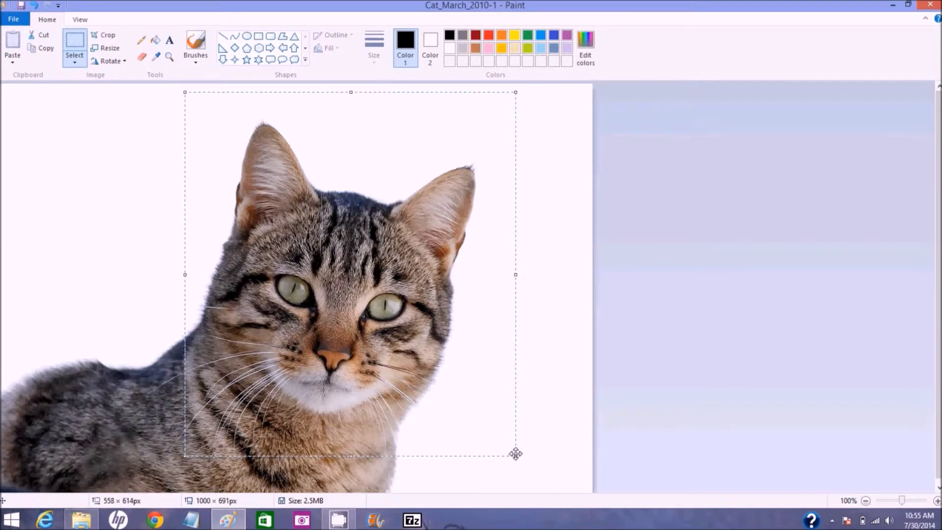
{"action": "left_click", "coordinate": [107, 36]}
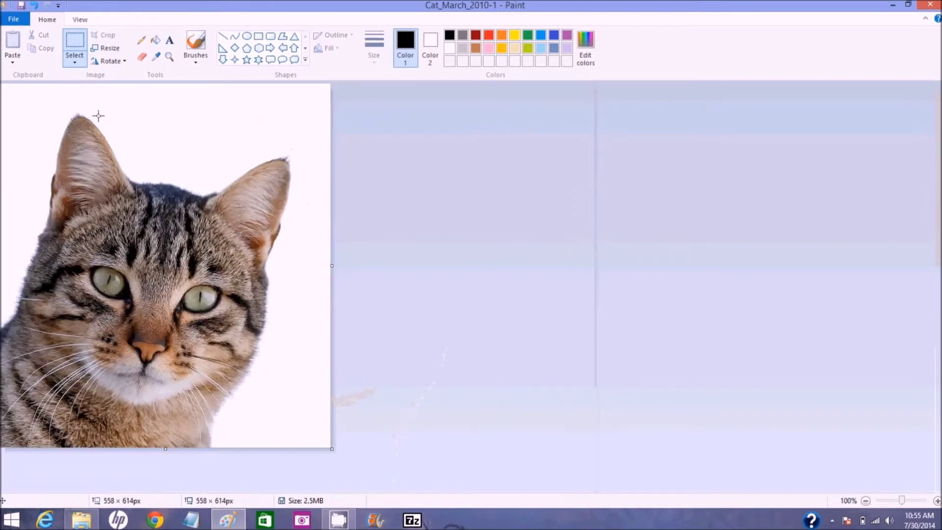
- Resize the cropped portrait to 600 × 700 pixels with Maintain aspect ratio unchecked
{"action": "left_click", "coordinate": [110, 48]}
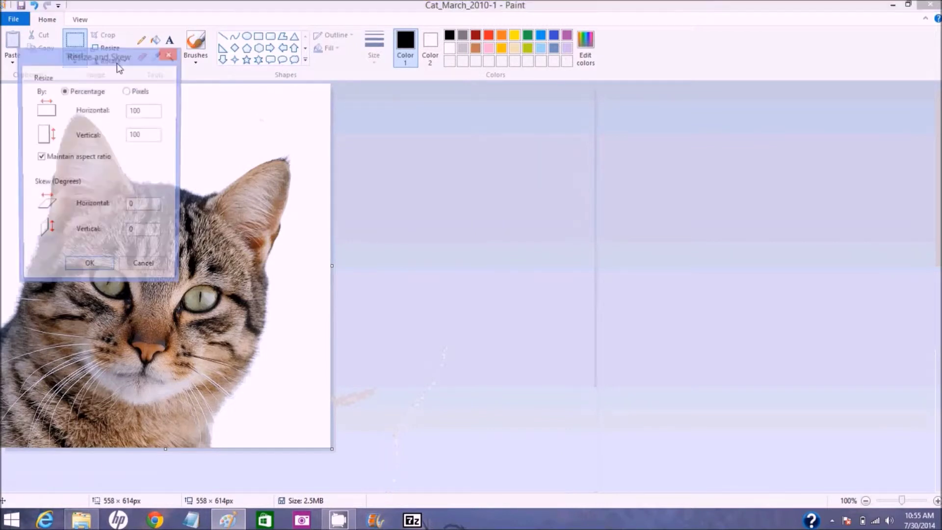
{"action": "left_click", "coordinate": [134, 92]}
{"action": "left_click_drag", "start_coordinate": [147, 110], "coordinate": [124, 110]}
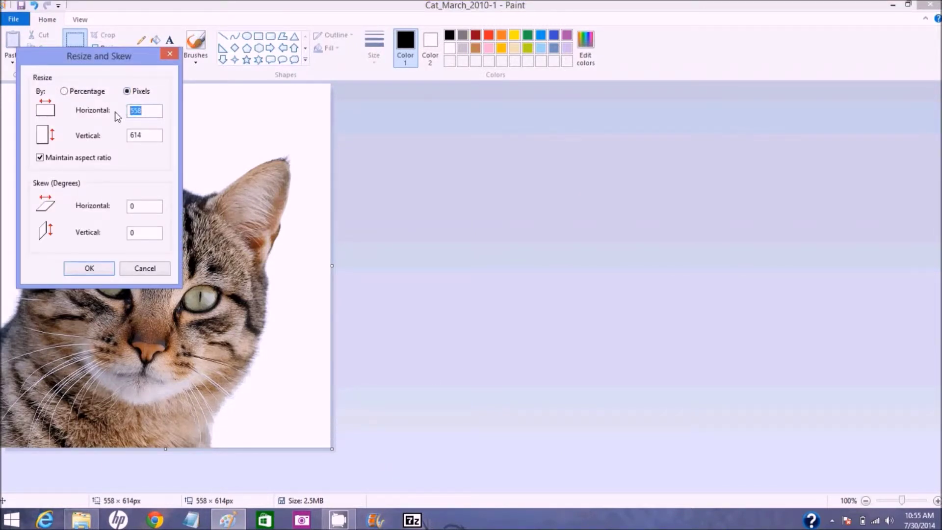
{"action": "type", "text": "600"}
{"action": "left_click", "coordinate": [71, 157]}
{"action": "left_click_drag", "start_coordinate": [149, 136], "coordinate": [127, 142]}
{"action": "type", "text": "700"}
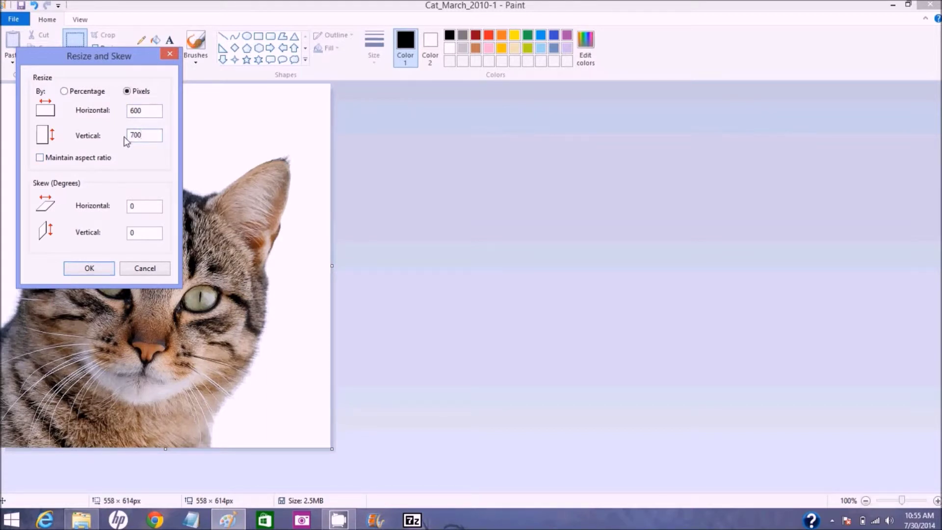
{"action": "left_click", "coordinate": [89, 268]}
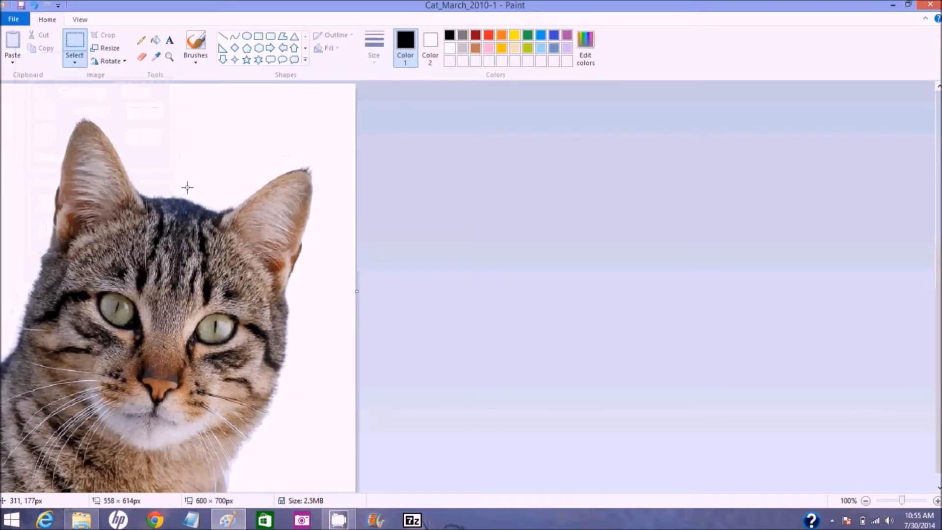
- Save the picture as a JPEG named cat_pn in the cats folder
{"action": "left_click", "coordinate": [14, 20]}
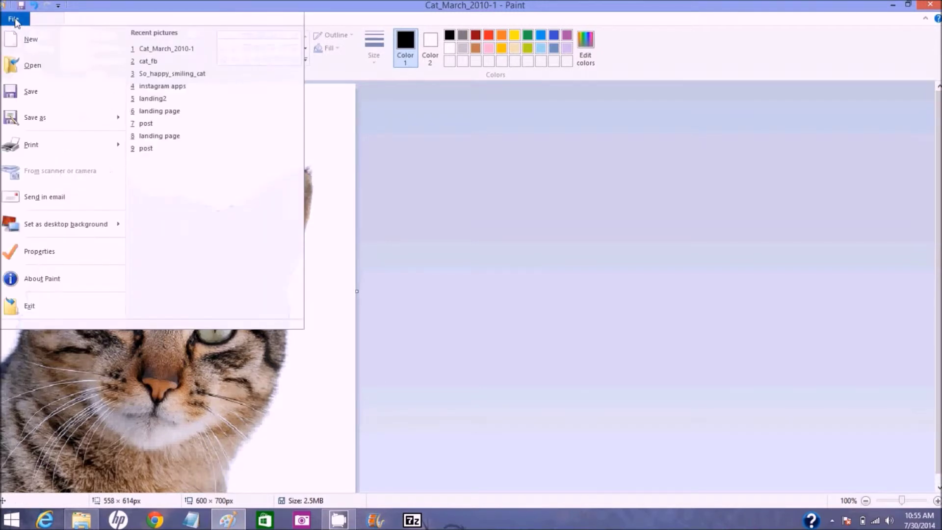
{"action": "mouse_move", "coordinate": [33, 120]}
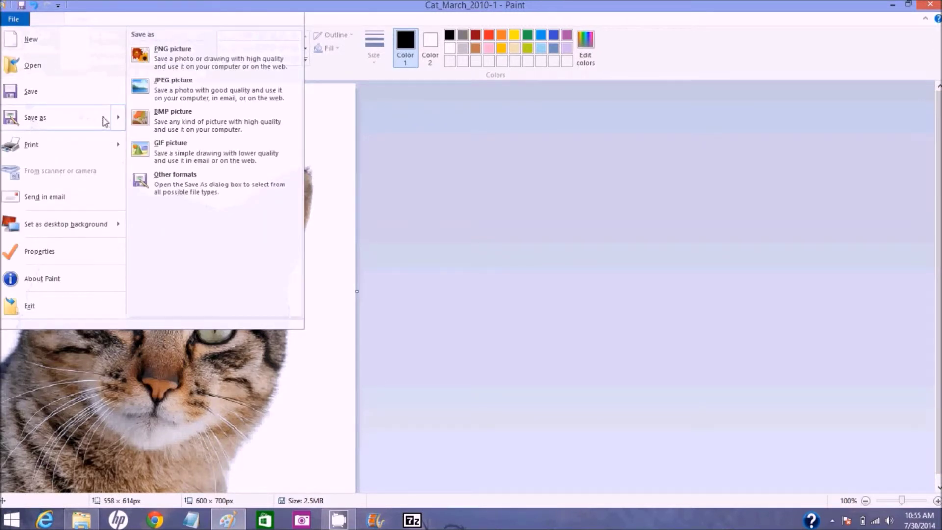
{"action": "left_click", "coordinate": [182, 89]}
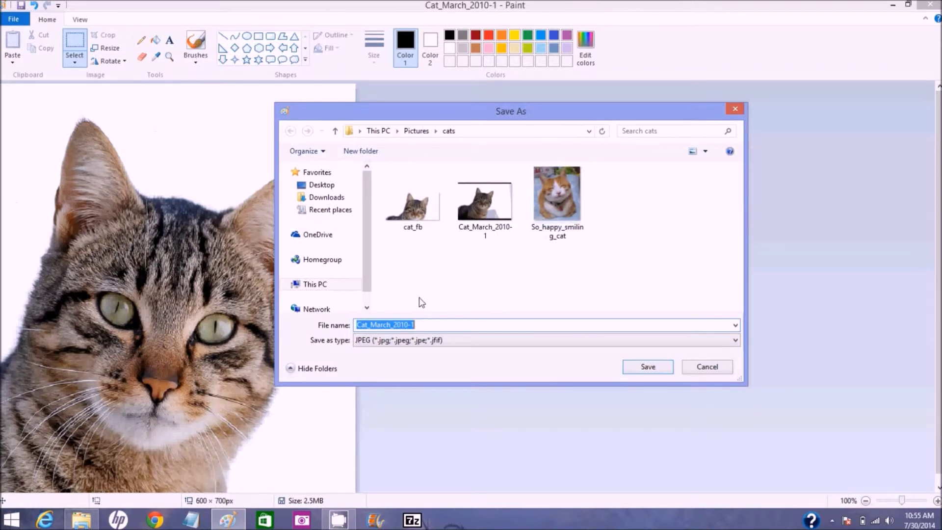
{"action": "type", "text": "cat_"}
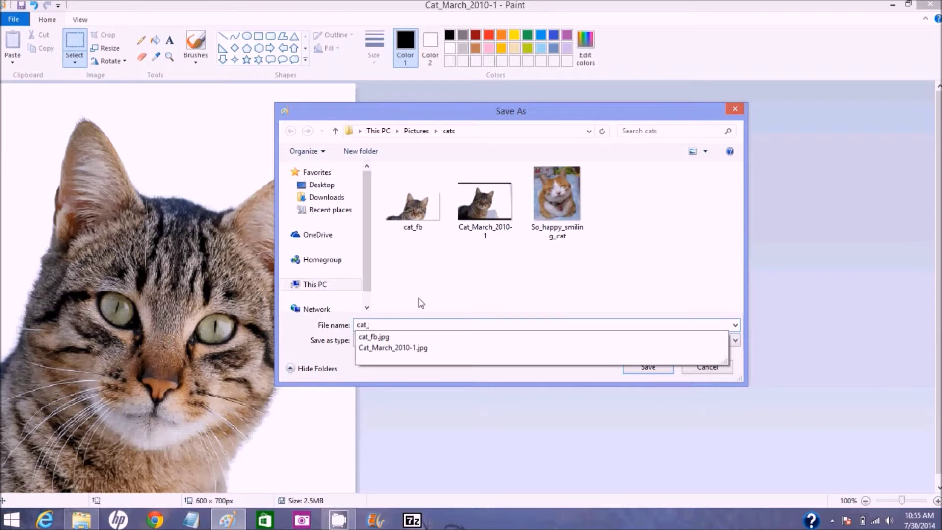
{"action": "type", "text": "pn"}
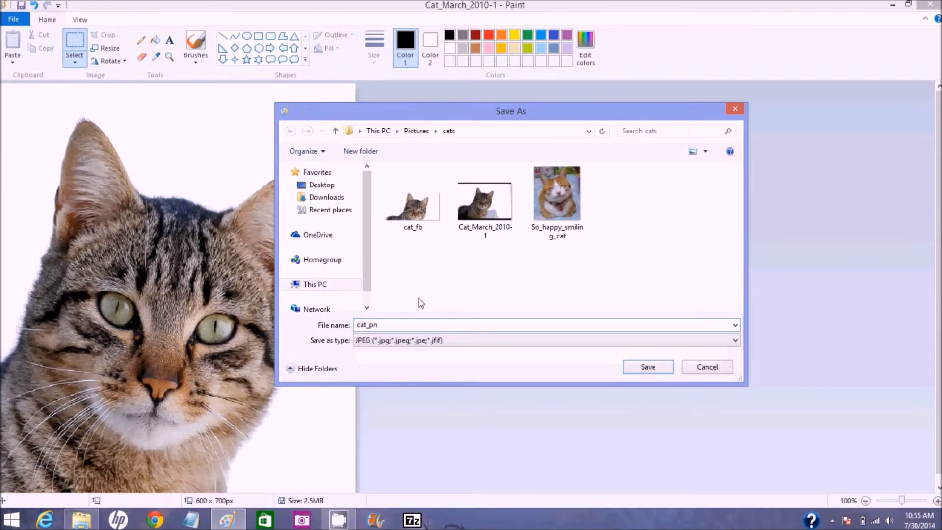
{"action": "key", "text": "Return"}
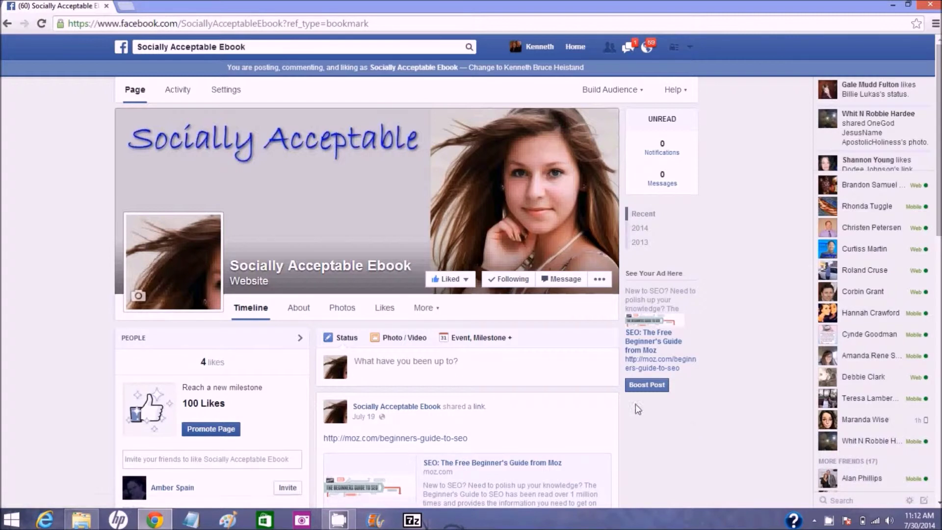
- Post the cat_fb photo to the page timeline with the caption 'My favorite kitty'
{"action": "left_click", "coordinate": [400, 338]}
{"action": "left_click", "coordinate": [395, 388]}
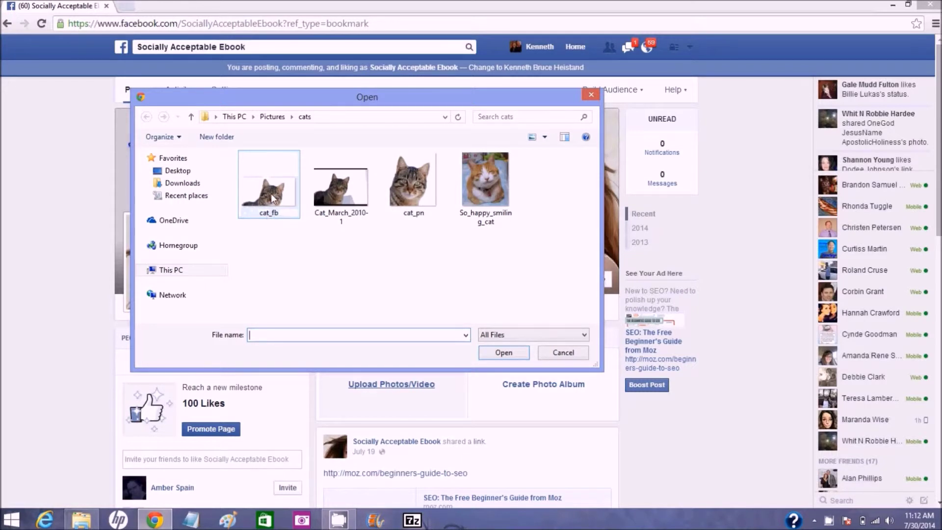
{"action": "double_click", "coordinate": [272, 198]}
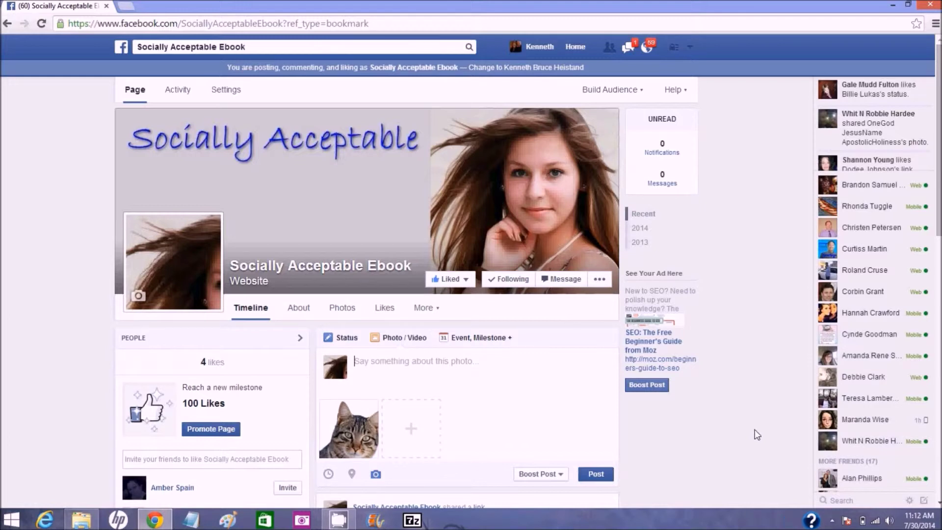
{"action": "type", "text": "My favo"}
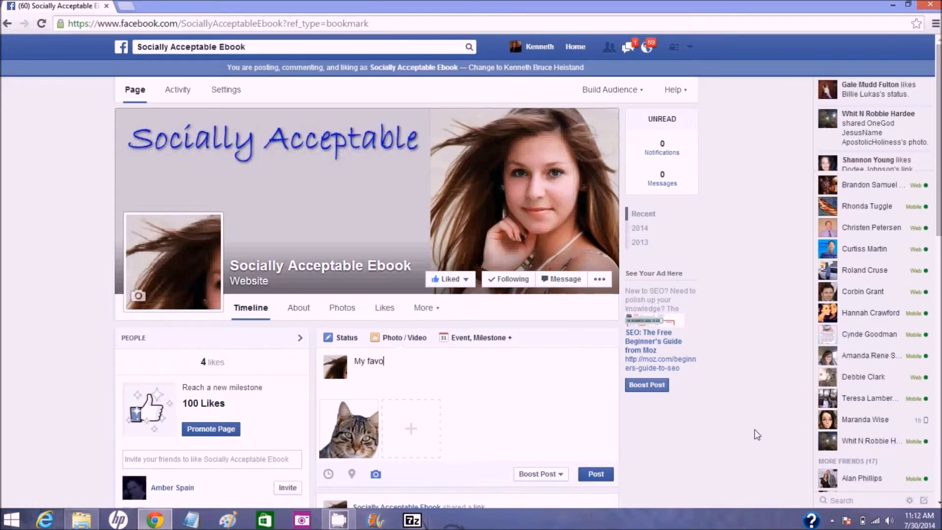
{"action": "type", "text": "rite"}
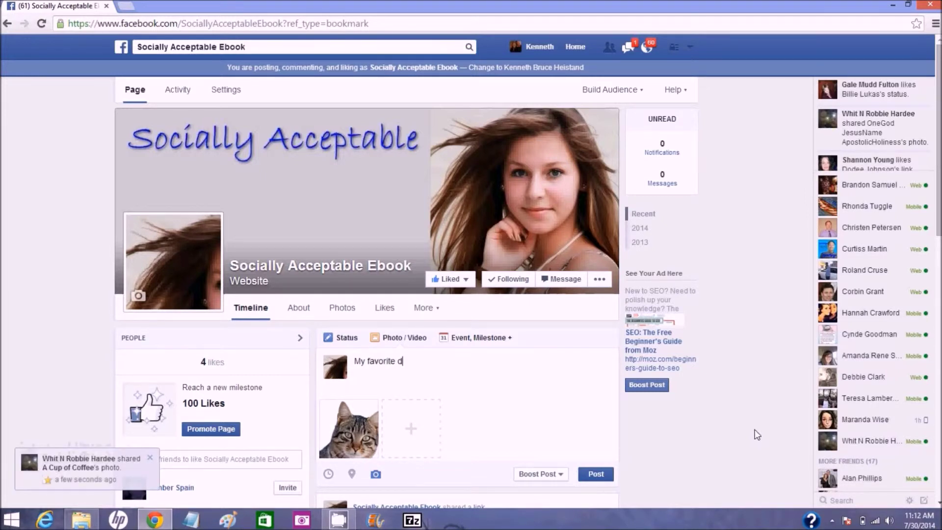
{"action": "type", "text": " kitty"}
{"action": "left_click", "coordinate": [599, 475]}
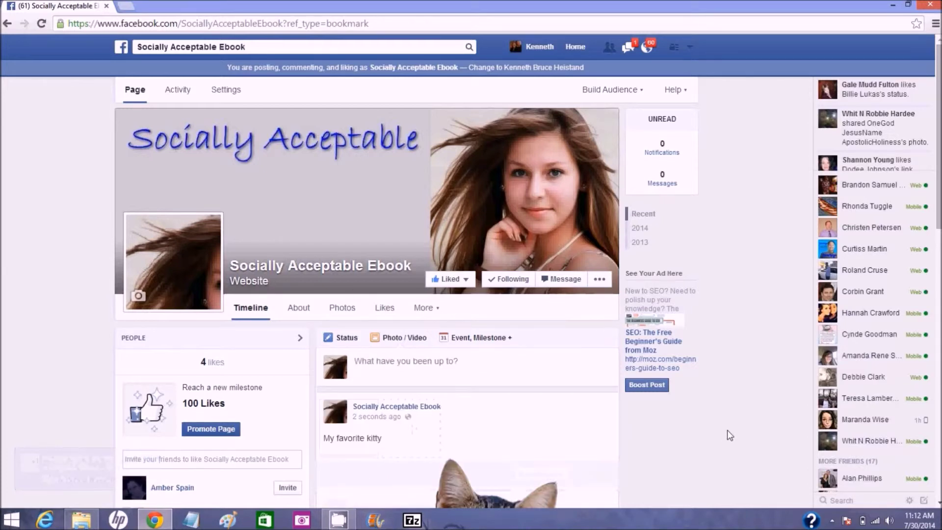
{"action": "scroll", "coordinate": [728, 429], "scroll_direction": "down", "scroll_amount": 4}
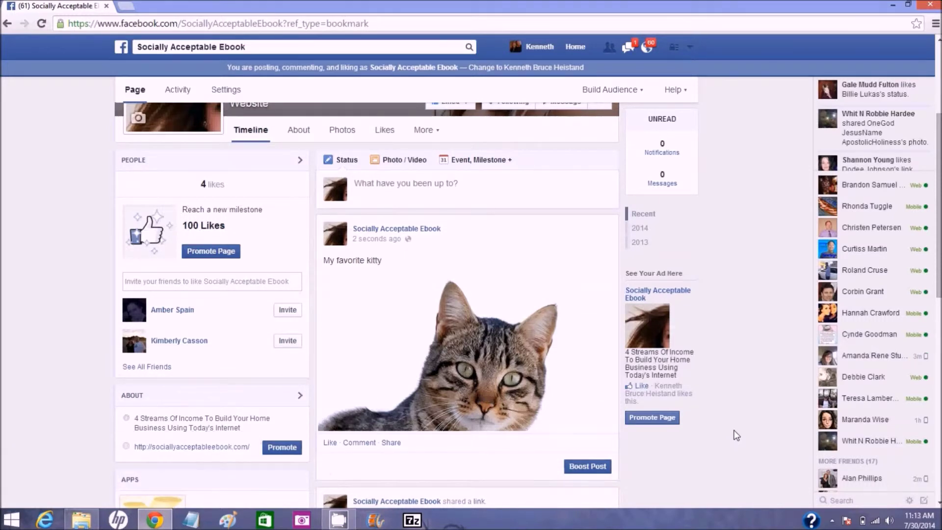
- Scroll back up to review the published Facebook cat post
{"action": "scroll", "coordinate": [736, 435], "scroll_direction": "up", "scroll_amount": 4}
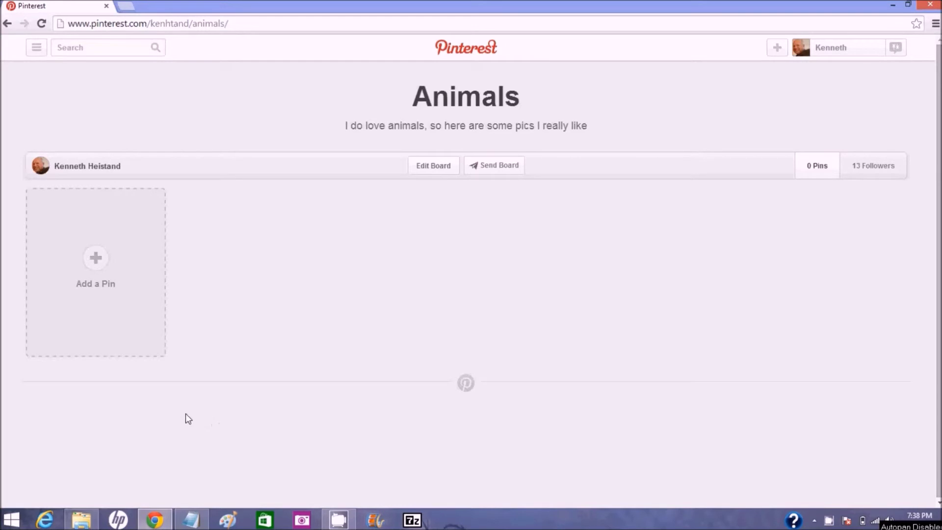
- Upload cat_pn as a new pin on the Animals board described 'My Kitty'
{"action": "left_click", "coordinate": [98, 261]}
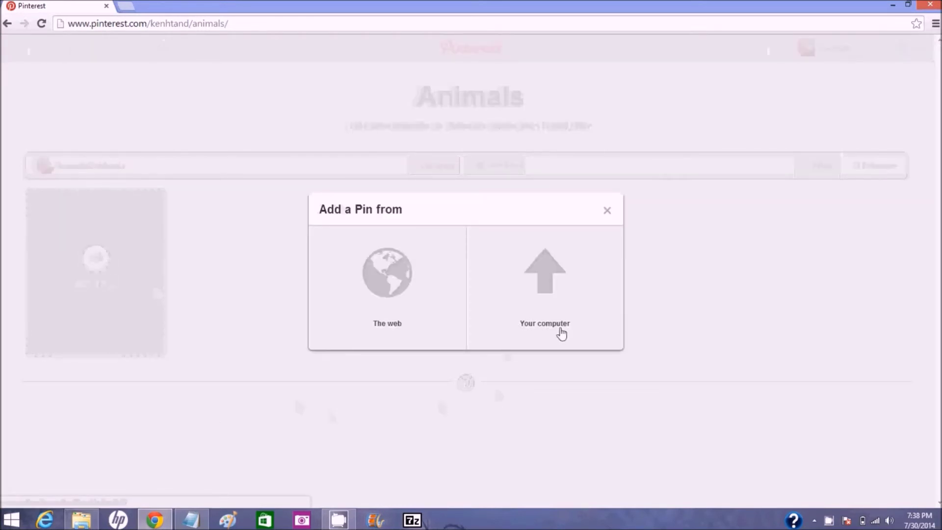
{"action": "left_click", "coordinate": [563, 330]}
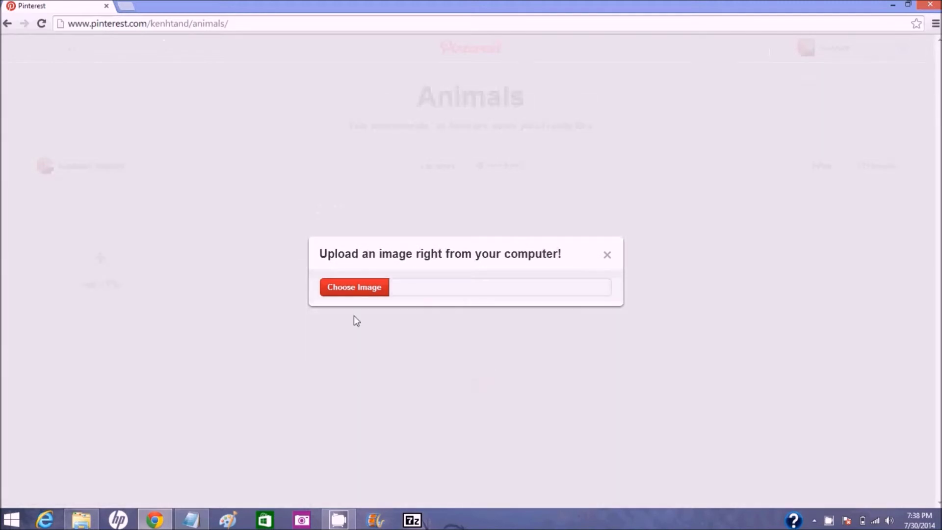
{"action": "left_click", "coordinate": [353, 290]}
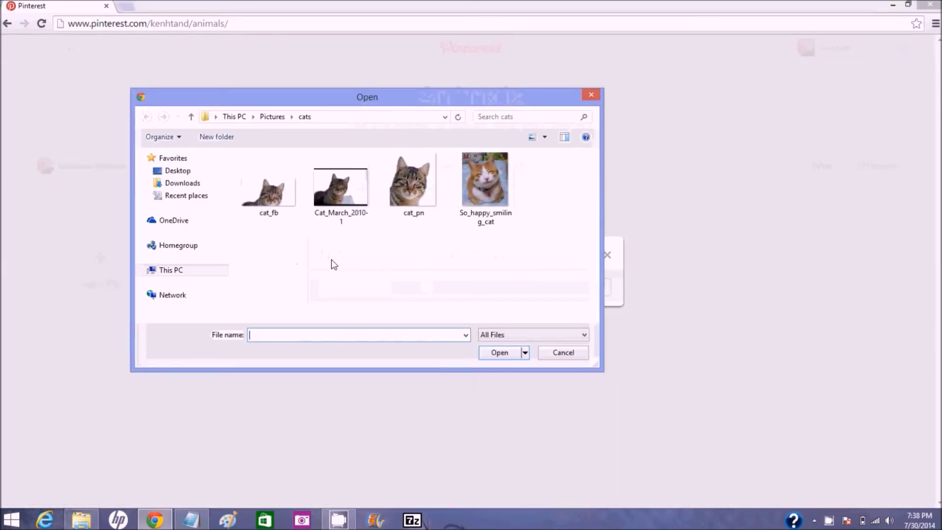
{"action": "double_click", "coordinate": [416, 194]}
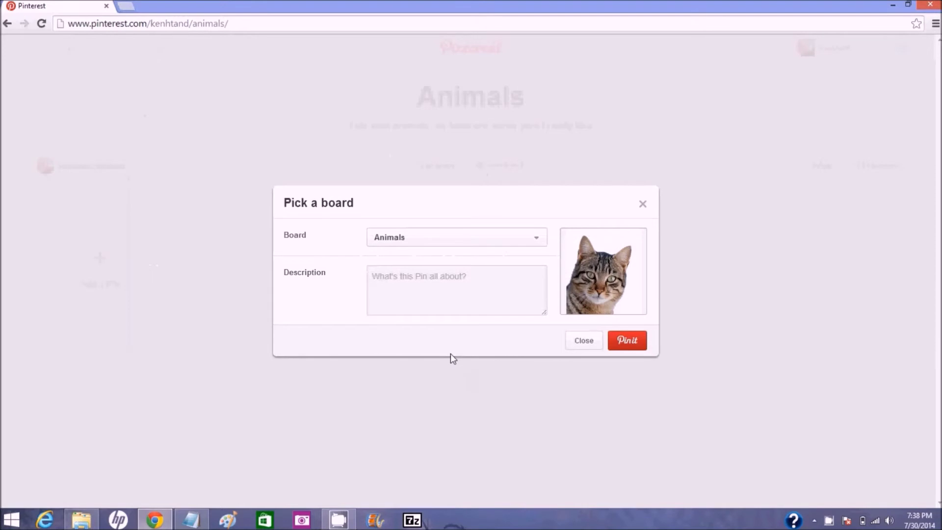
{"action": "left_click", "coordinate": [409, 288]}
{"action": "type", "text": "My Kitty"}
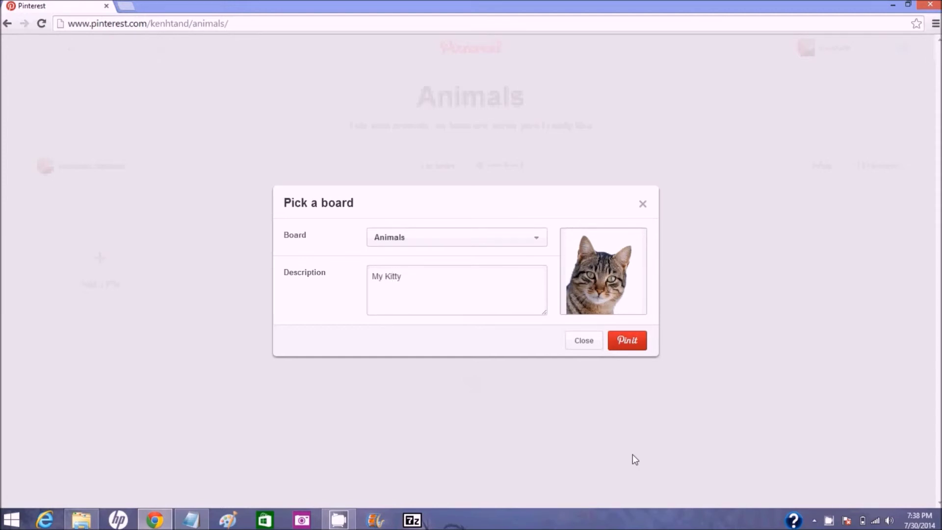
{"action": "left_click", "coordinate": [626, 343]}
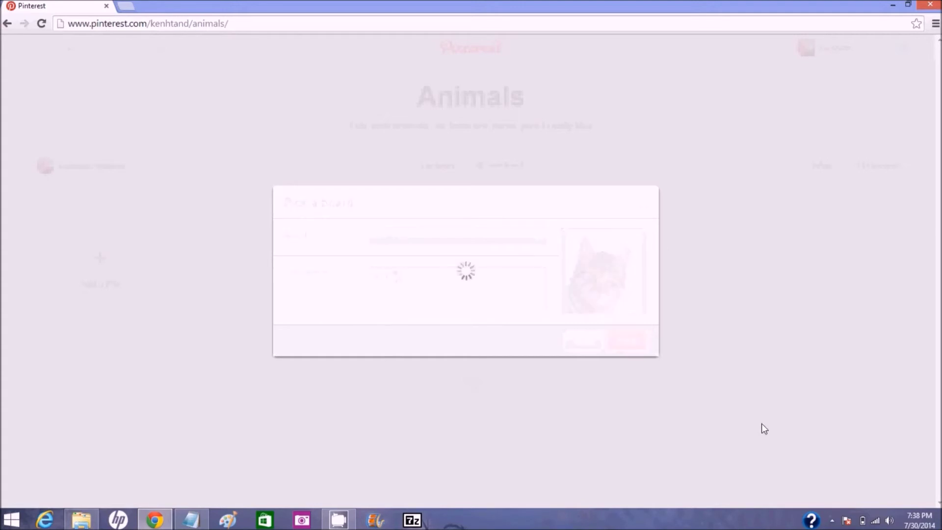